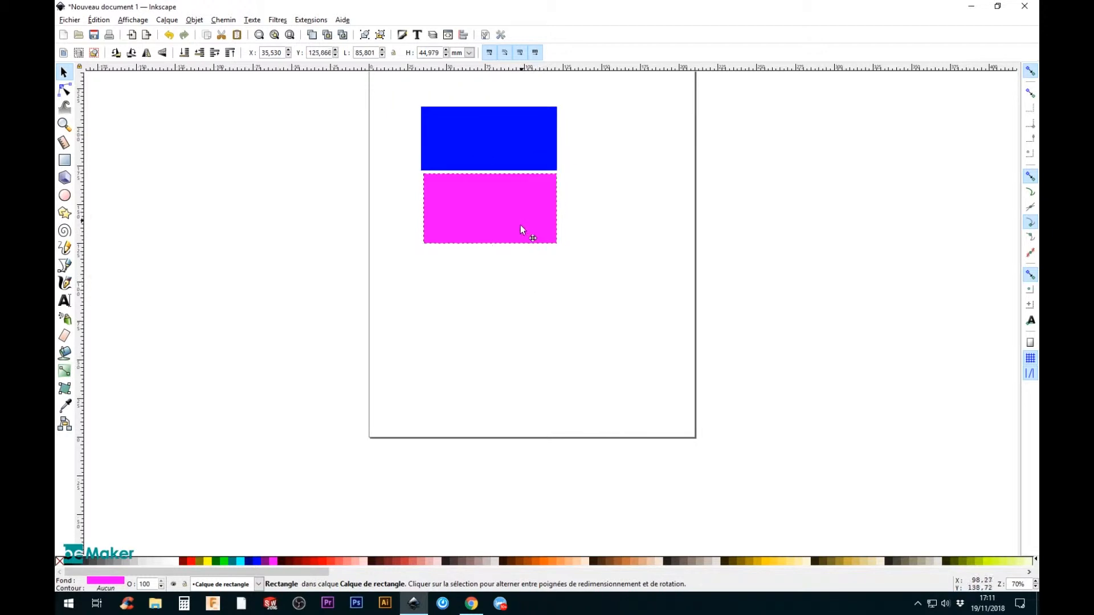
- Draw a yellow-green rectangle about 110 by 38 mm below the magenta rectangle
{"action": "left_click", "coordinate": [521, 339]}
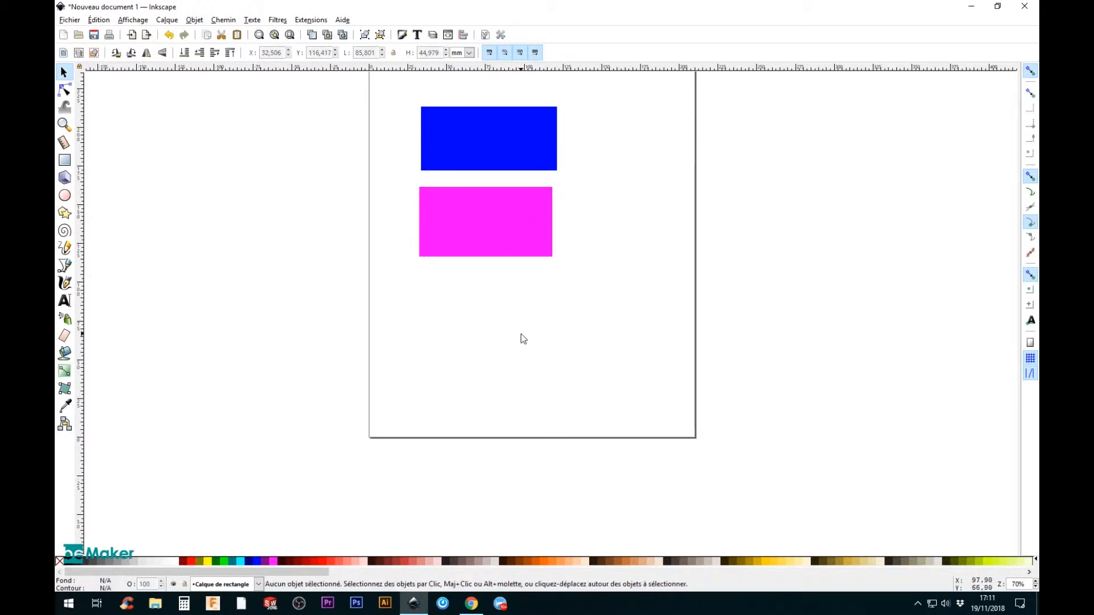
{"action": "left_click", "coordinate": [65, 160]}
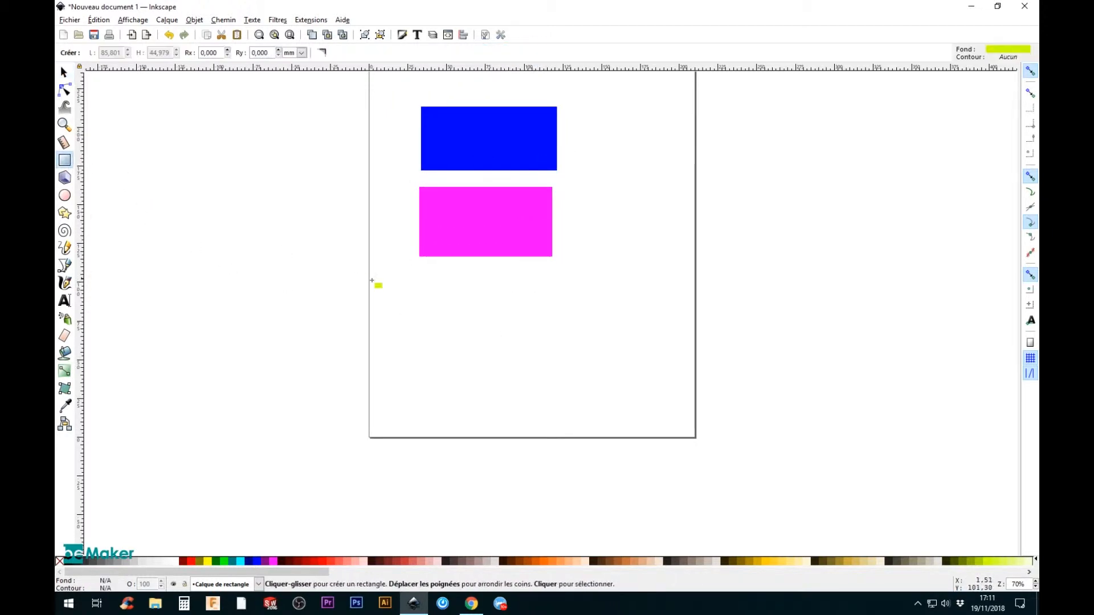
{"action": "left_click_drag", "start_coordinate": [415, 278], "coordinate": [588, 333]}
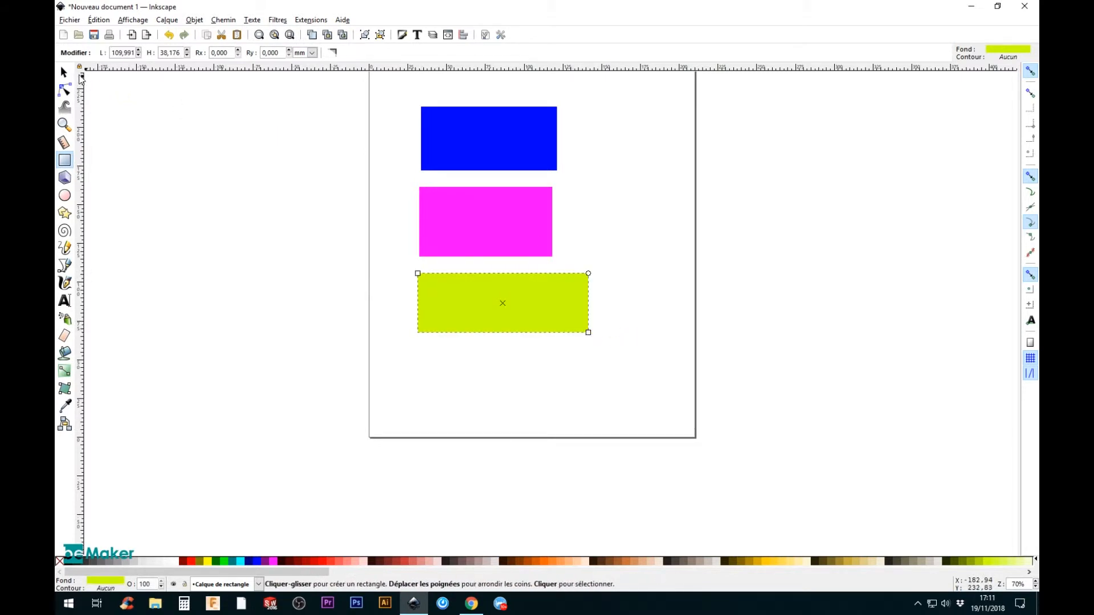
- Move the blue, magenta and yellow-green rectangles toward the page's middle, leaving wider vertical gaps between them
{"action": "left_click", "coordinate": [64, 72]}
{"action": "left_click_drag", "start_coordinate": [538, 220], "coordinate": [573, 237]}
{"action": "left_click_drag", "start_coordinate": [562, 285], "coordinate": [588, 314]}
{"action": "left_click_drag", "start_coordinate": [514, 157], "coordinate": [551, 163]}
{"action": "left_click_drag", "start_coordinate": [572, 240], "coordinate": [584, 241]}
{"action": "scroll", "coordinate": [632, 243], "scroll_direction": "up", "scroll_amount": 1}
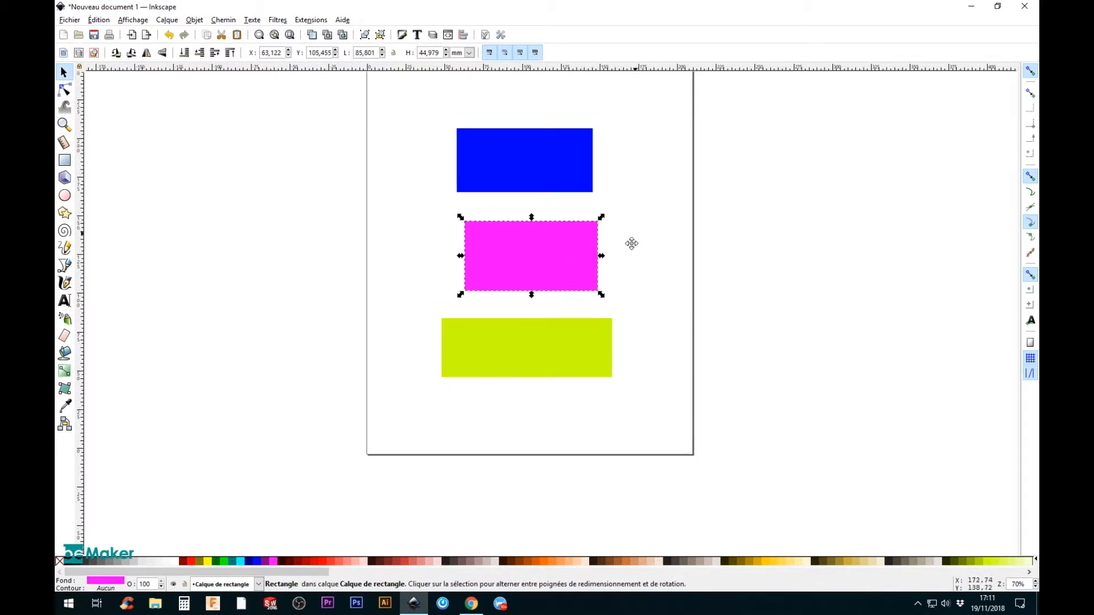
{"action": "scroll", "coordinate": [631, 243], "scroll_direction": "up", "scroll_amount": 2}
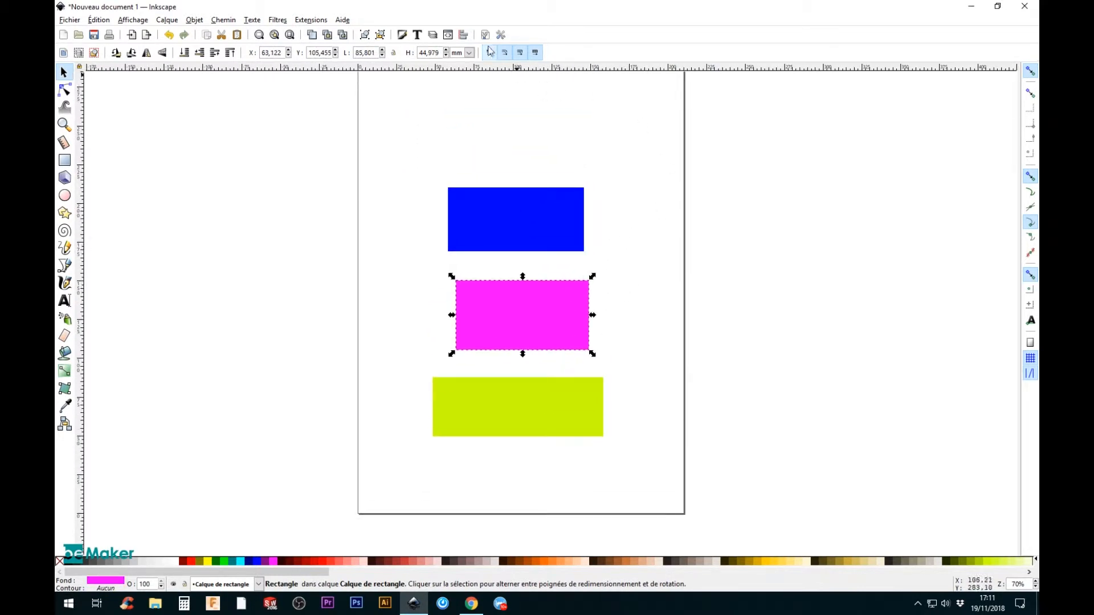
- Open the Align and Distribute settings and move the three rectangles higher on the page
{"action": "left_click", "coordinate": [463, 35]}
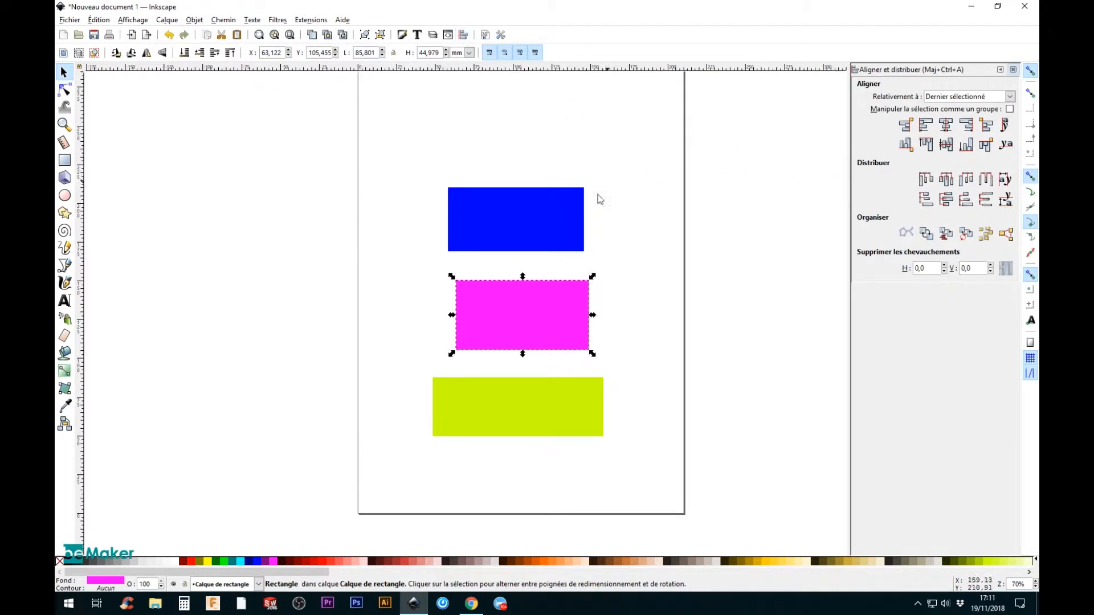
{"action": "left_click_drag", "start_coordinate": [571, 225], "coordinate": [569, 176]}
{"action": "left_click_drag", "start_coordinate": [553, 299], "coordinate": [547, 265]}
{"action": "left_click_drag", "start_coordinate": [552, 401], "coordinate": [551, 368]}
{"action": "left_click_drag", "start_coordinate": [553, 272], "coordinate": [550, 269]}
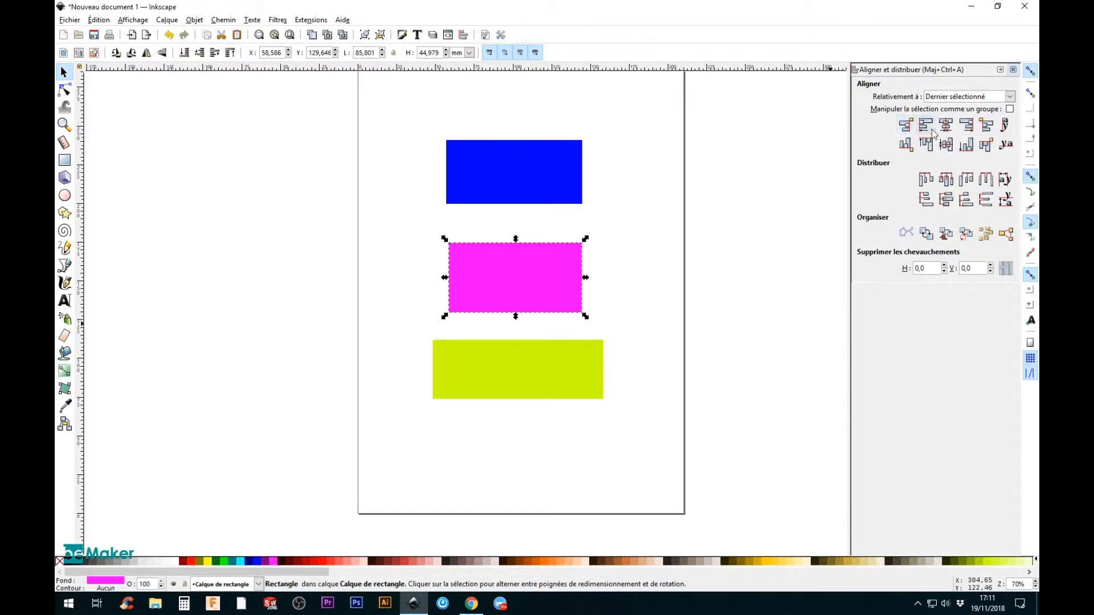
- Stagger the rectangles, with blue and magenta near the page's left edge and yellow-green lower toward its right edge
{"action": "left_click_drag", "start_coordinate": [540, 184], "coordinate": [558, 183]}
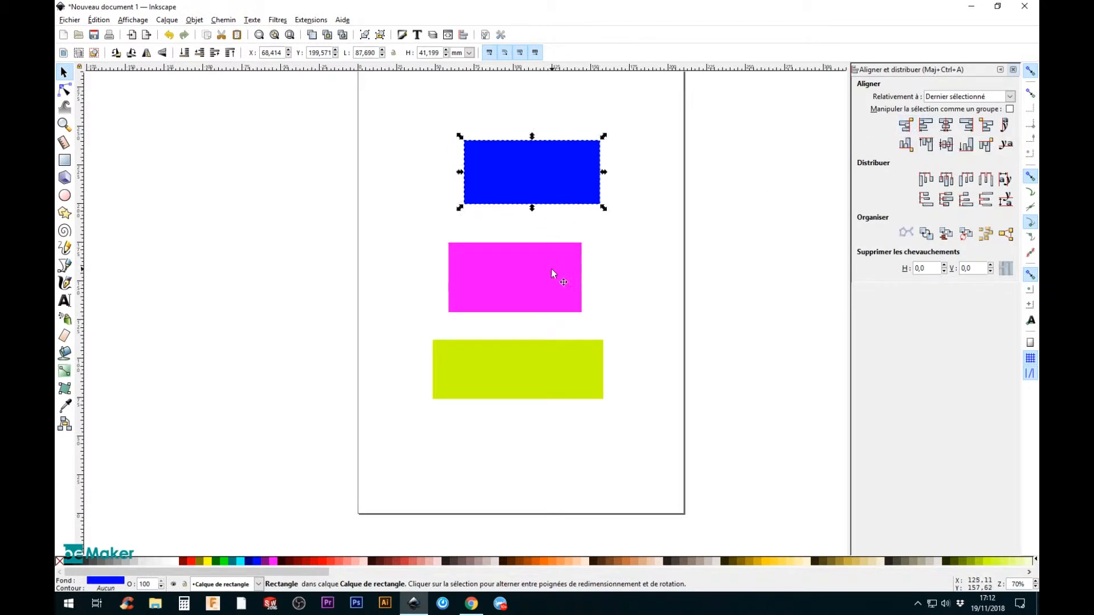
{"action": "left_click_drag", "start_coordinate": [553, 274], "coordinate": [569, 267]}
{"action": "left_click_drag", "start_coordinate": [563, 370], "coordinate": [560, 361]}
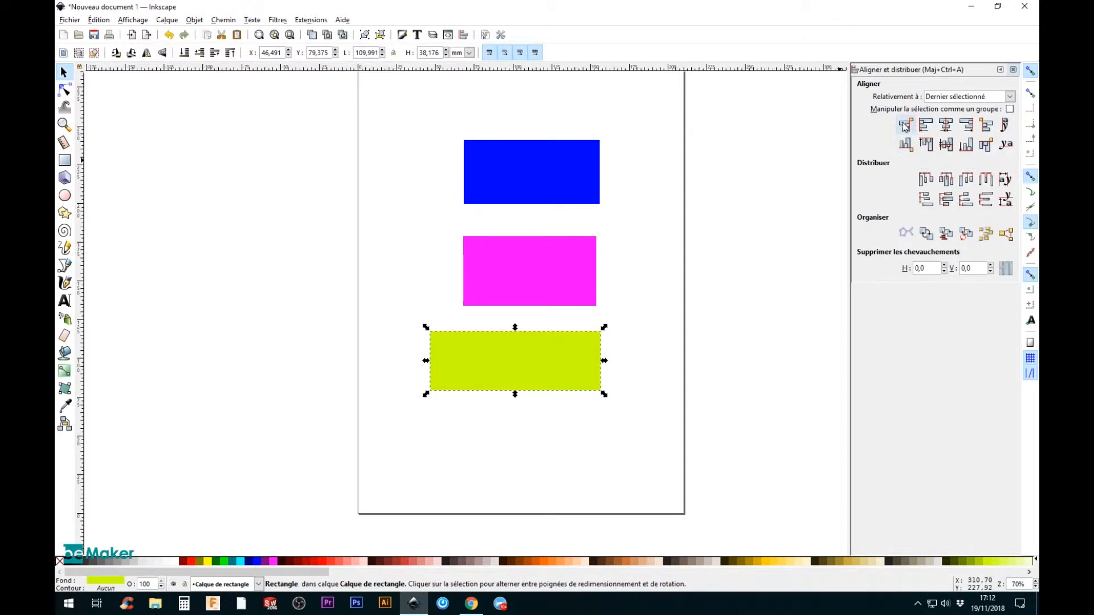
{"action": "left_click", "coordinate": [969, 97]}
{"action": "left_click", "coordinate": [973, 100]}
{"action": "left_click_drag", "start_coordinate": [586, 171], "coordinate": [513, 164]}
{"action": "left_click_drag", "start_coordinate": [547, 264], "coordinate": [457, 261]}
{"action": "left_click_drag", "start_coordinate": [558, 360], "coordinate": [601, 393]}
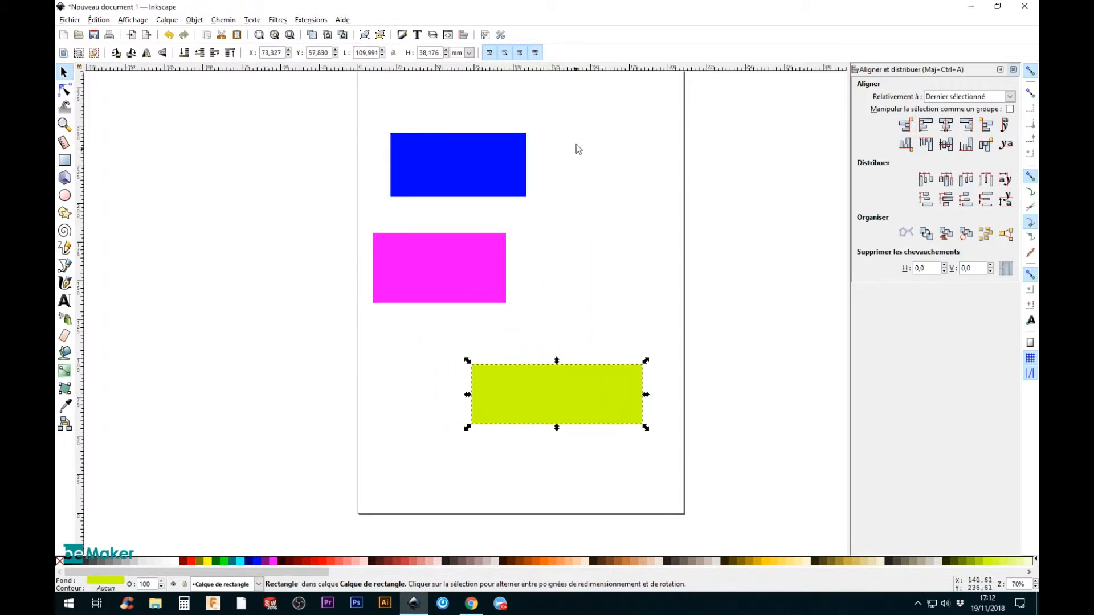
- Select all three rectangles and align the blue and magenta right edges to the left edge of the yellow-green anchor
{"action": "left_click", "coordinate": [494, 165]}
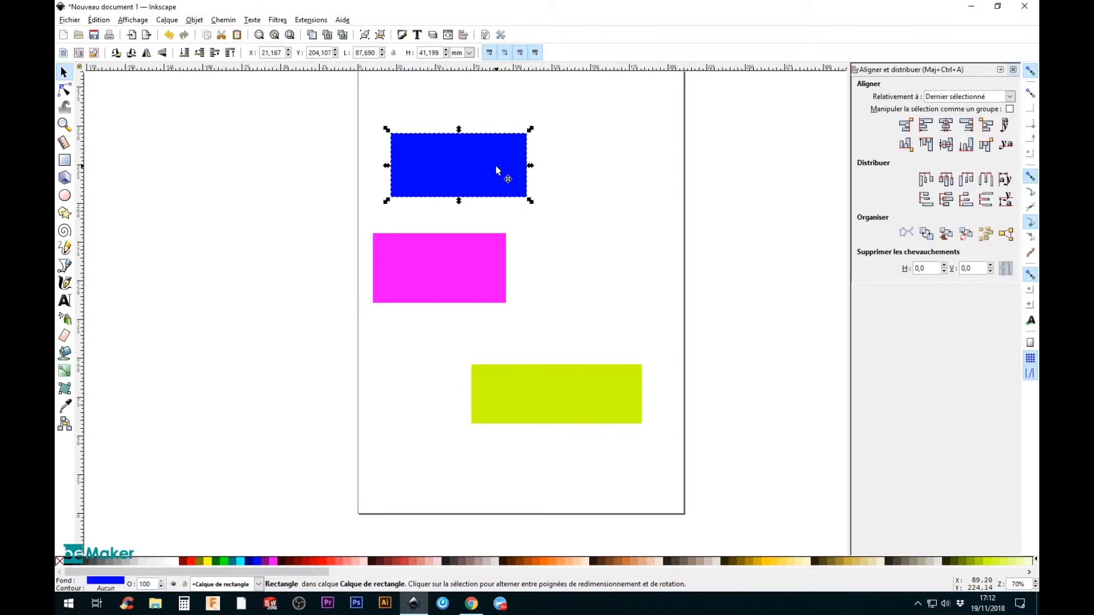
{"action": "left_click", "coordinate": [488, 255], "text": "shift"}
{"action": "left_click", "coordinate": [541, 380], "text": "shift"}
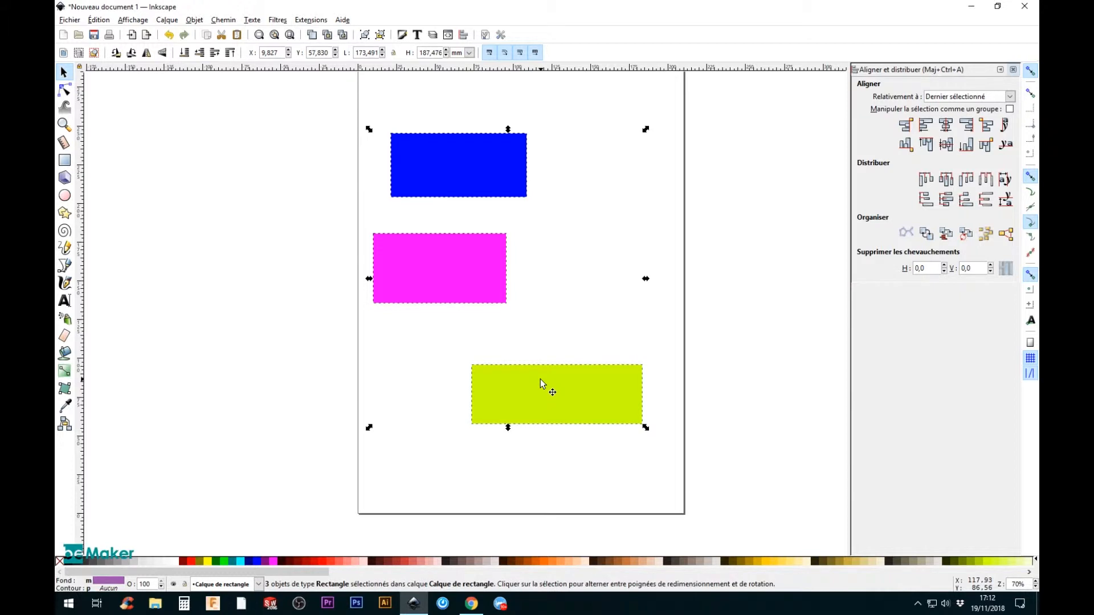
{"action": "left_click", "coordinate": [662, 469]}
{"action": "left_click_drag", "start_coordinate": [717, 492], "coordinate": [272, 100]}
{"action": "left_click", "coordinate": [907, 126]}
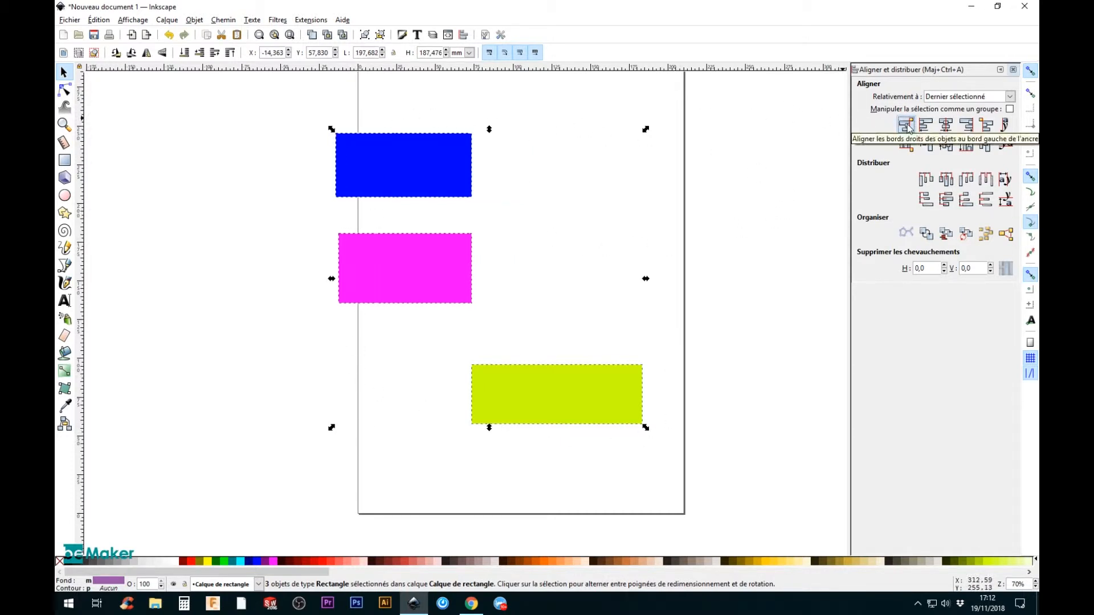
{"action": "left_click", "coordinate": [705, 330]}
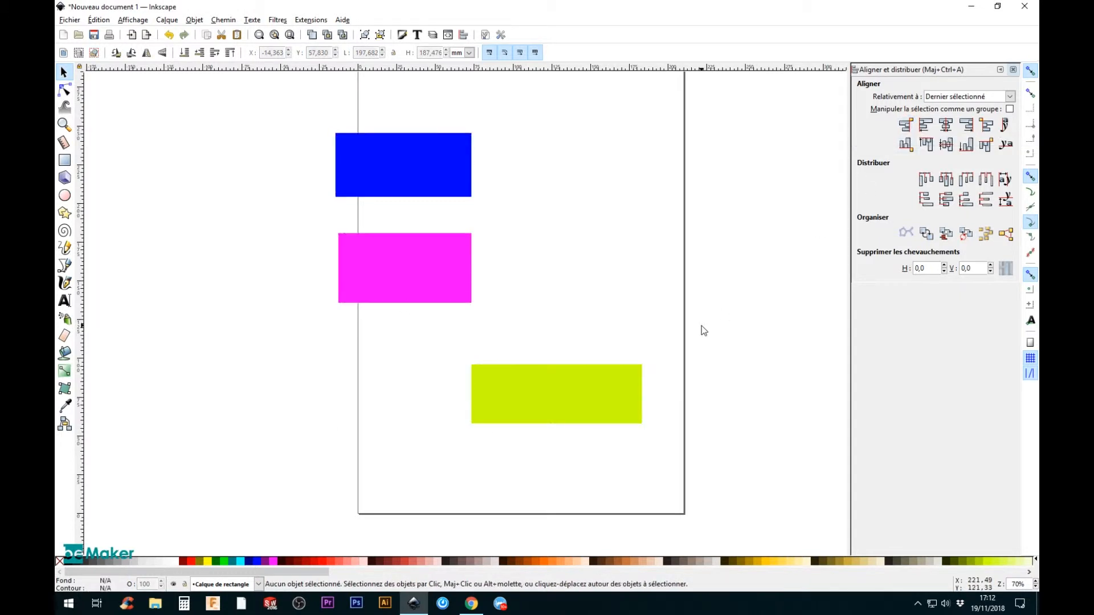
- Move the magenta and blue rectangles back onto the page and align all three rectangles by their right edges
{"action": "left_click_drag", "start_coordinate": [339, 229], "coordinate": [579, 262]}
{"action": "left_click_drag", "start_coordinate": [464, 161], "coordinate": [572, 152]}
{"action": "left_click_drag", "start_coordinate": [718, 455], "coordinate": [367, 106]}
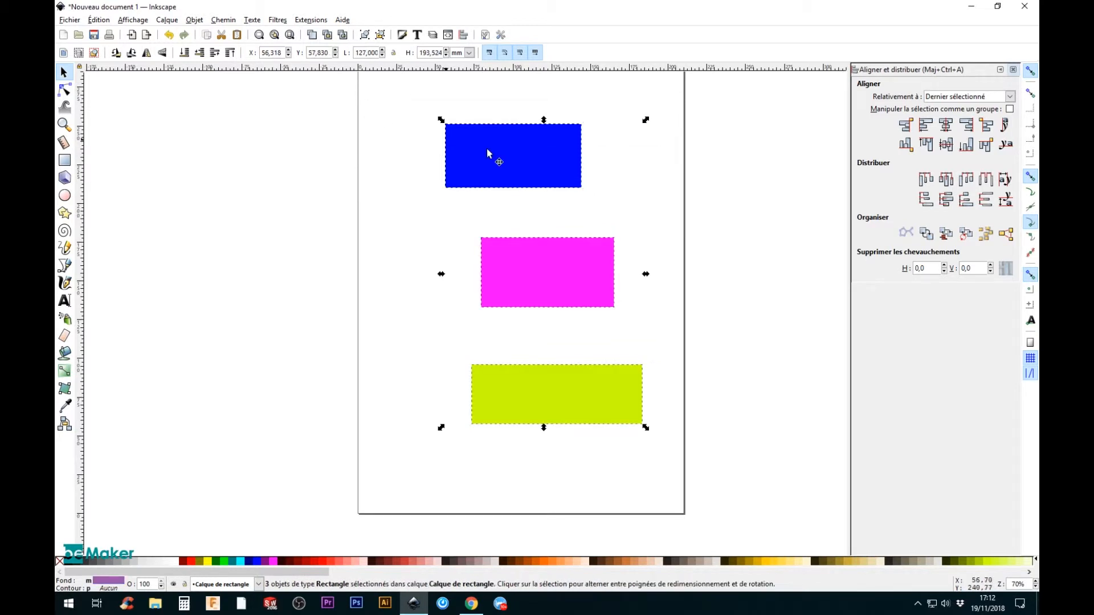
{"action": "left_click", "coordinate": [971, 126]}
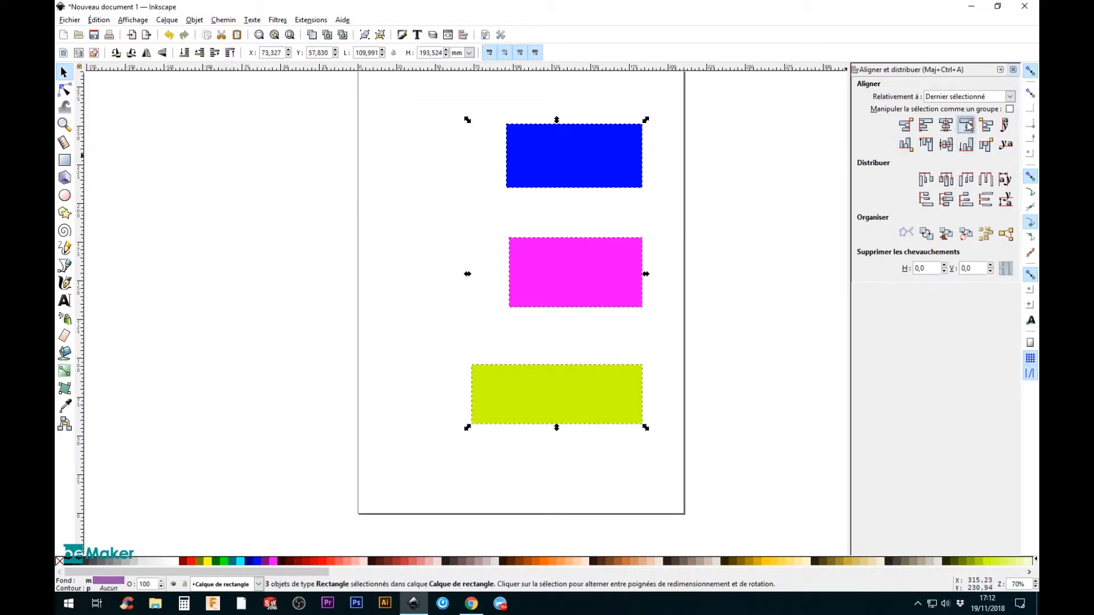
- Align the three rectangles by their left edges, keeping Dernier sélectionné as the alignment reference
{"action": "left_click", "coordinate": [929, 127]}
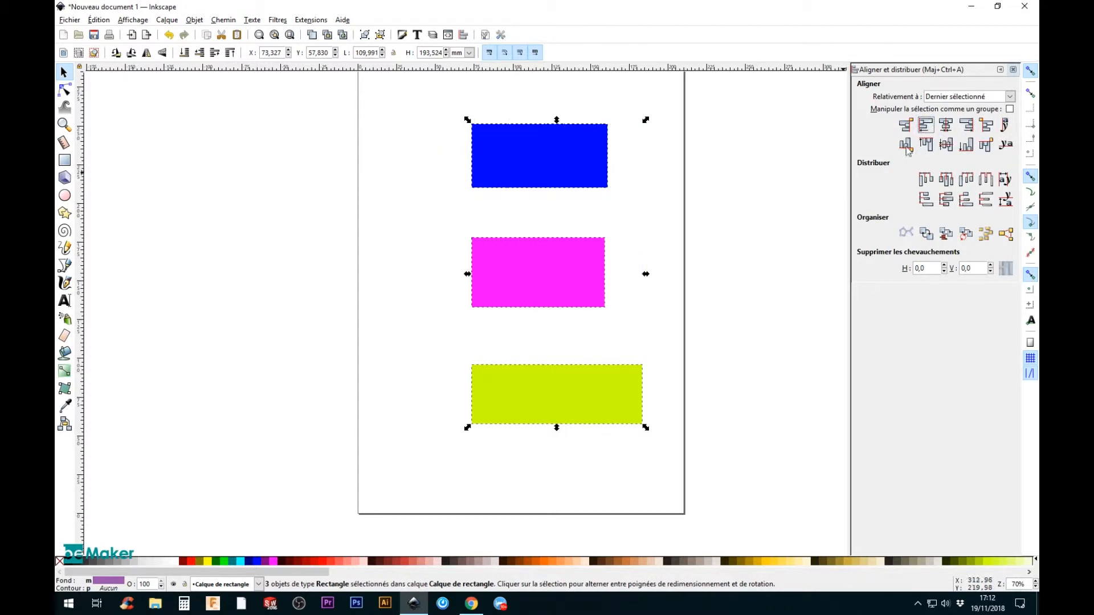
{"action": "left_click", "coordinate": [969, 96]}
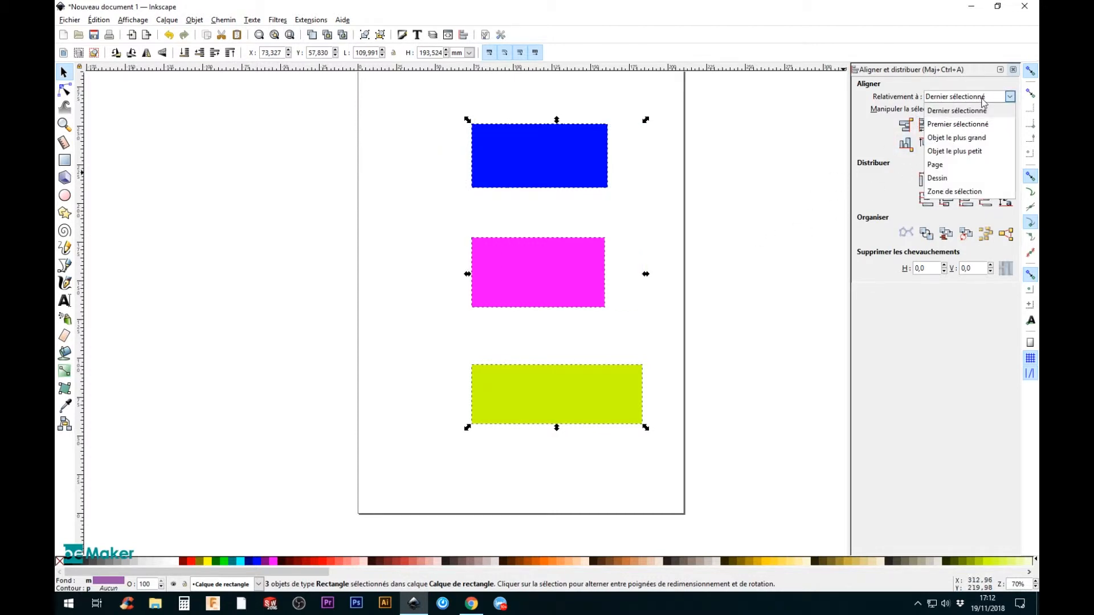
{"action": "left_click", "coordinate": [983, 101]}
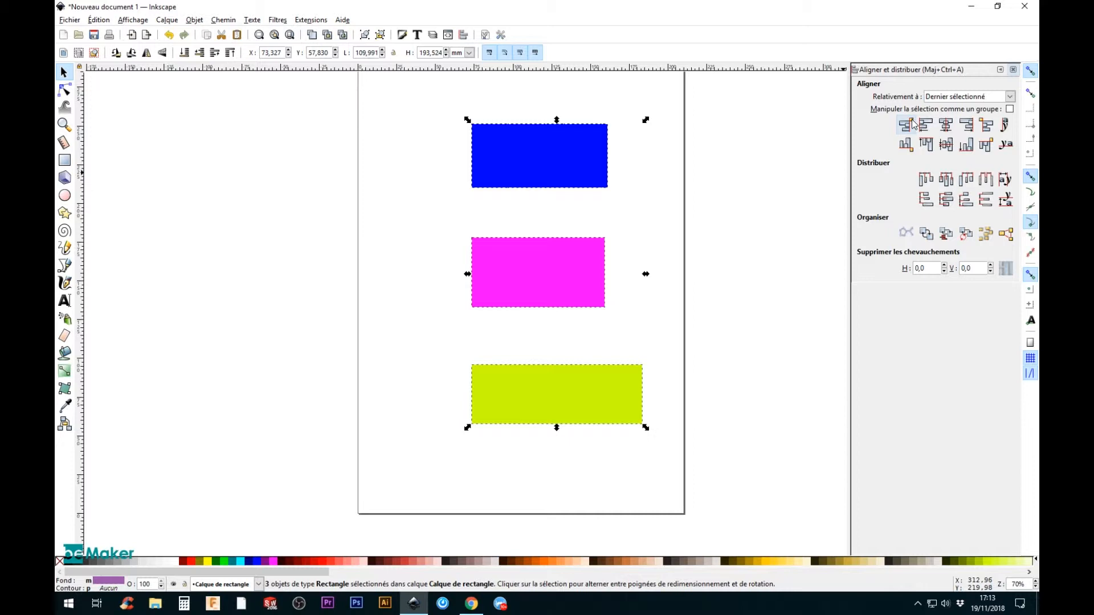
- Offset the magenta rectangle slightly from the yellow-green one and move the blue rectangle across the page's right border
{"action": "left_click_drag", "start_coordinate": [570, 296], "coordinate": [563, 314]}
{"action": "left_click_drag", "start_coordinate": [582, 168], "coordinate": [604, 184]}
{"action": "left_click_drag", "start_coordinate": [569, 286], "coordinate": [593, 285]}
{"action": "left_click", "coordinate": [670, 281]}
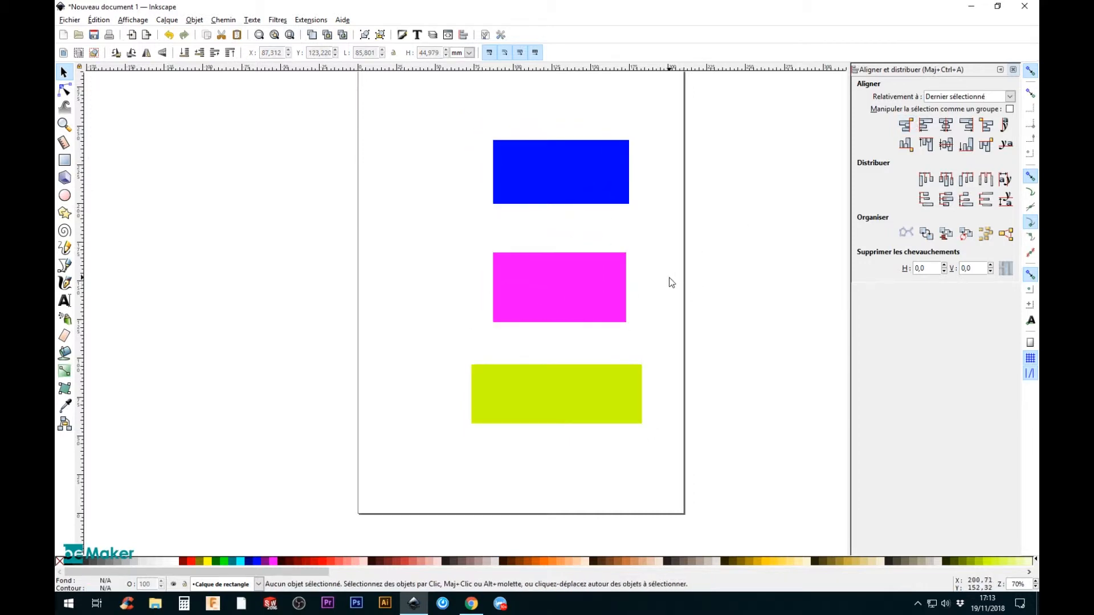
{"action": "left_click_drag", "start_coordinate": [568, 180], "coordinate": [669, 183]}
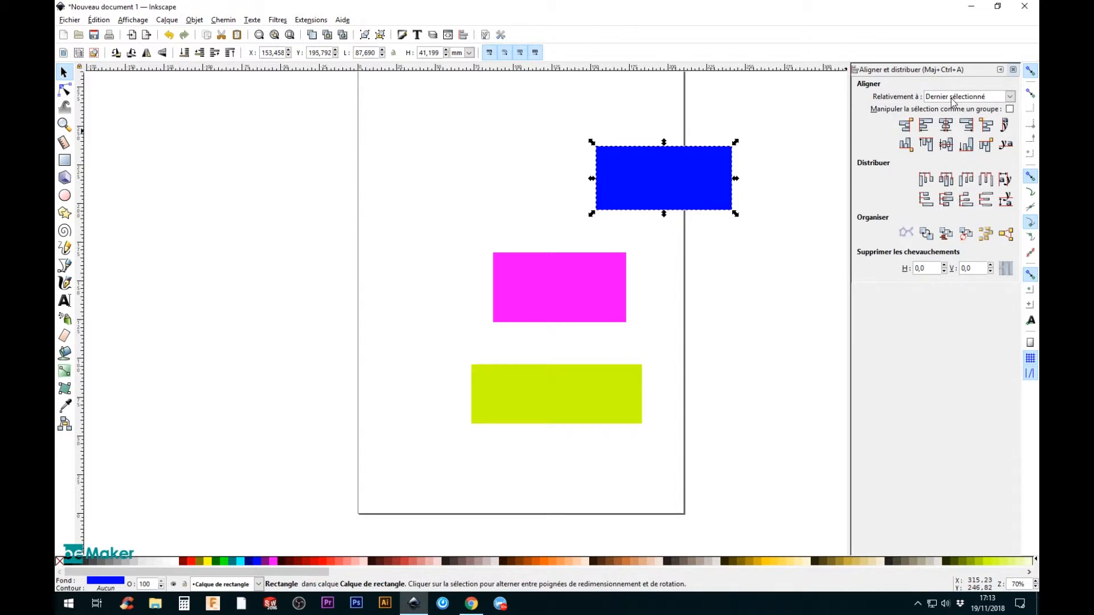
{"action": "left_click", "coordinate": [712, 365]}
- Select the yellow-green, magenta and lastly blue rectangles, and align the first two's right edges to the blue one's left edge
{"action": "left_click", "coordinate": [601, 402]}
{"action": "left_click", "coordinate": [607, 300], "text": "shift"}
{"action": "left_click", "coordinate": [701, 188], "text": "shift"}
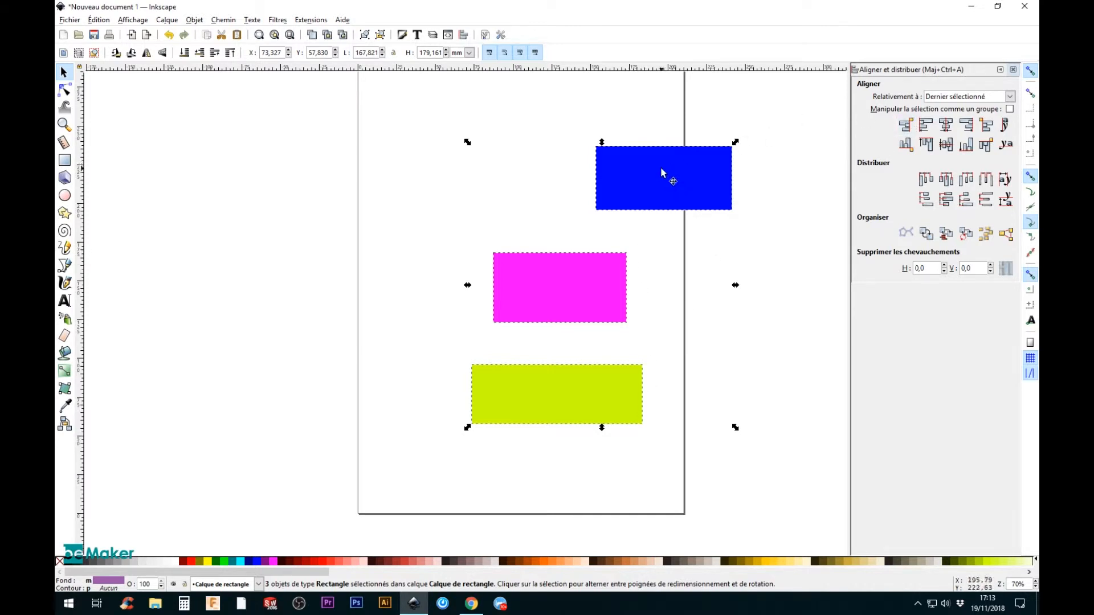
{"action": "left_click", "coordinate": [906, 127]}
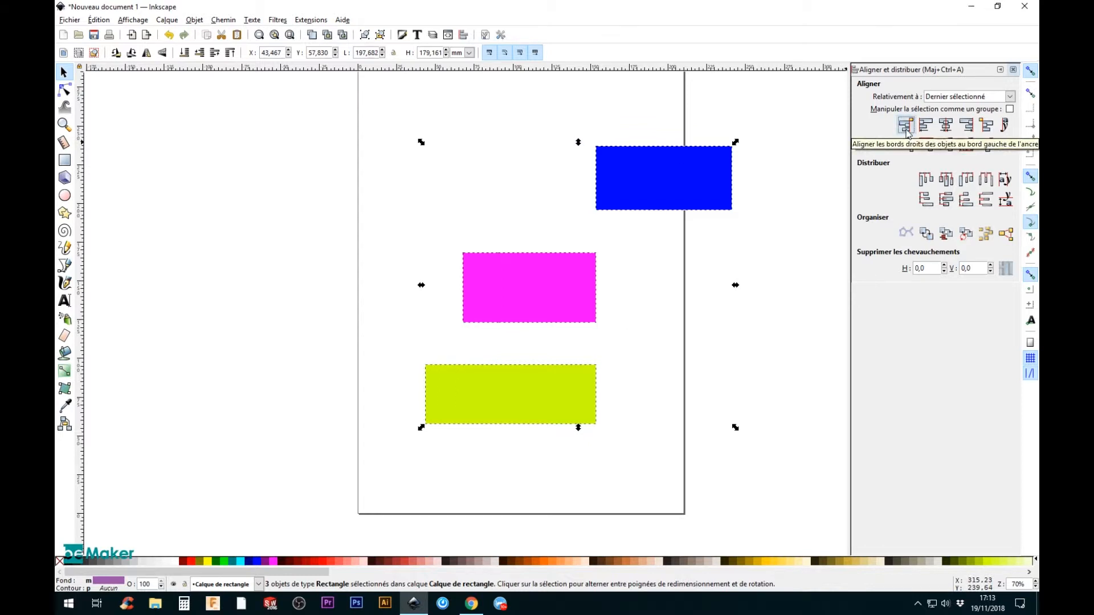
- Align the magenta and yellow-green left edges to the blue rectangle's right edge and move the group back toward the page's left
{"action": "left_click", "coordinate": [987, 126]}
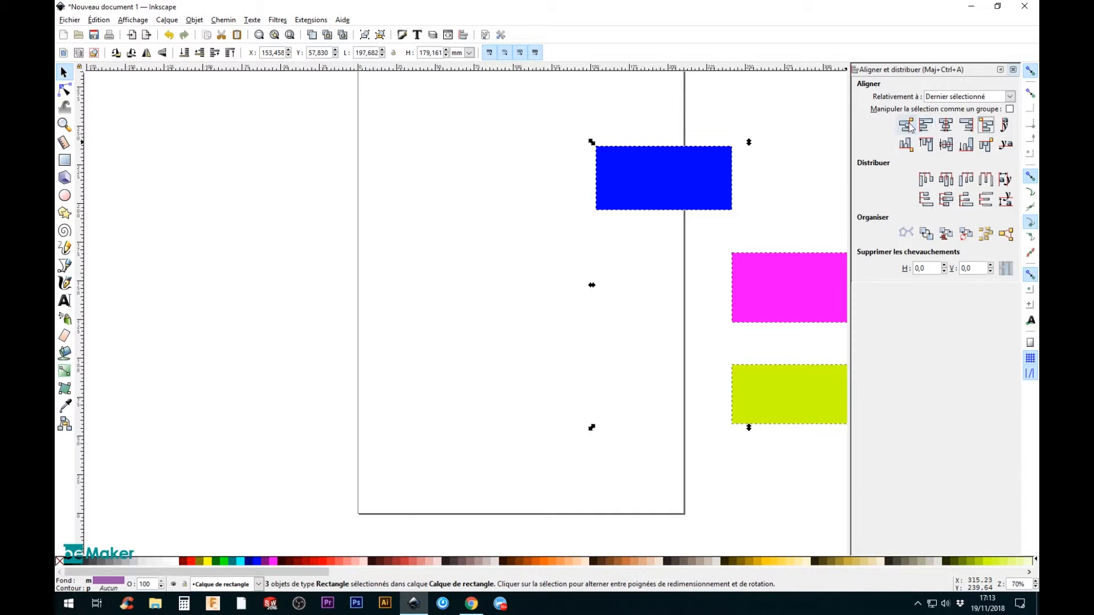
{"action": "left_click_drag", "start_coordinate": [669, 193], "coordinate": [433, 176]}
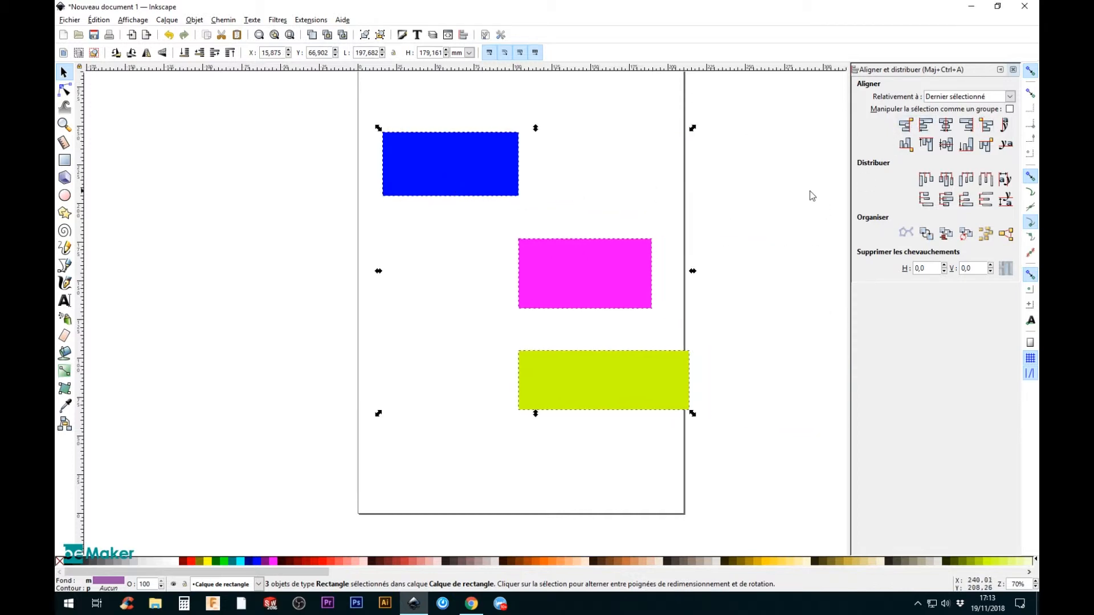
{"action": "left_click", "coordinate": [911, 128]}
{"action": "left_click", "coordinate": [987, 126]}
- Deselect the rectangles and set the alignment reference to Premier sélectionné
{"action": "left_click", "coordinate": [966, 101]}
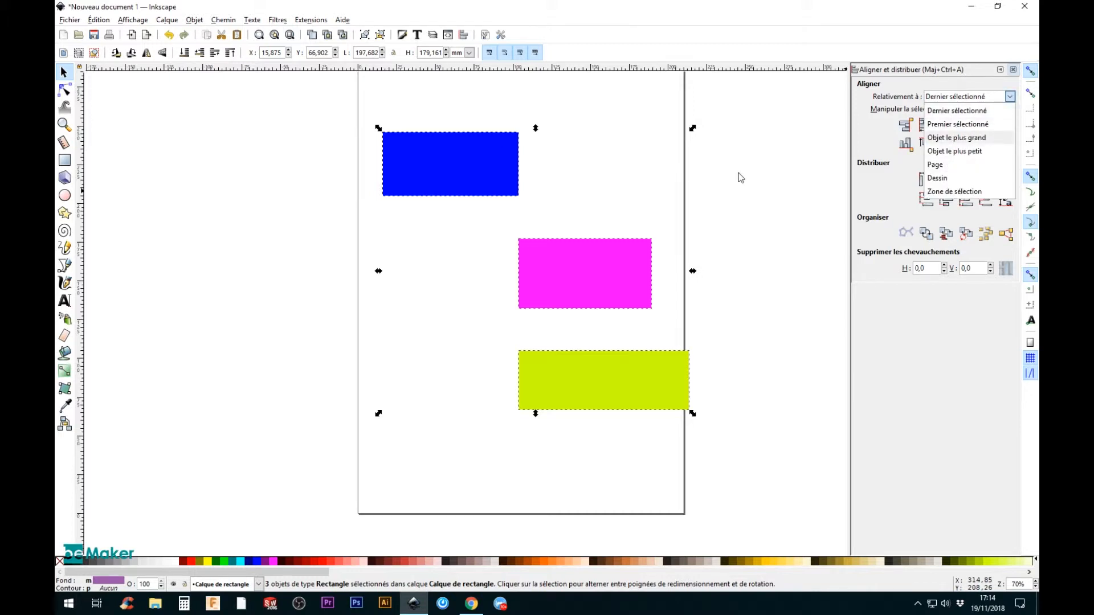
{"action": "left_click", "coordinate": [747, 239]}
{"action": "left_click", "coordinate": [747, 239]}
{"action": "left_click", "coordinate": [979, 97]}
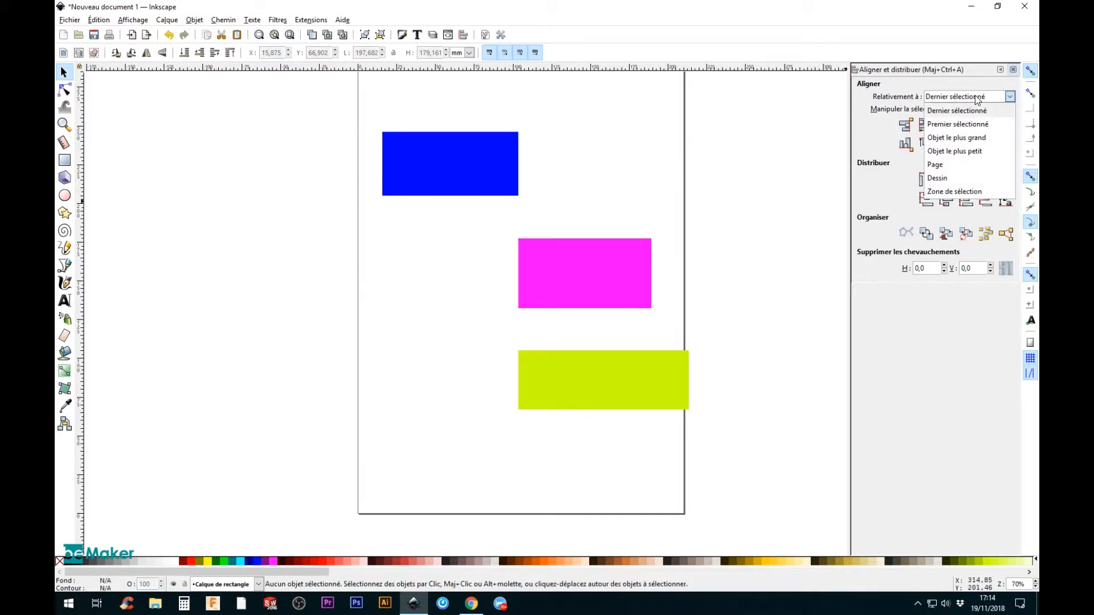
{"action": "left_click", "coordinate": [968, 125]}
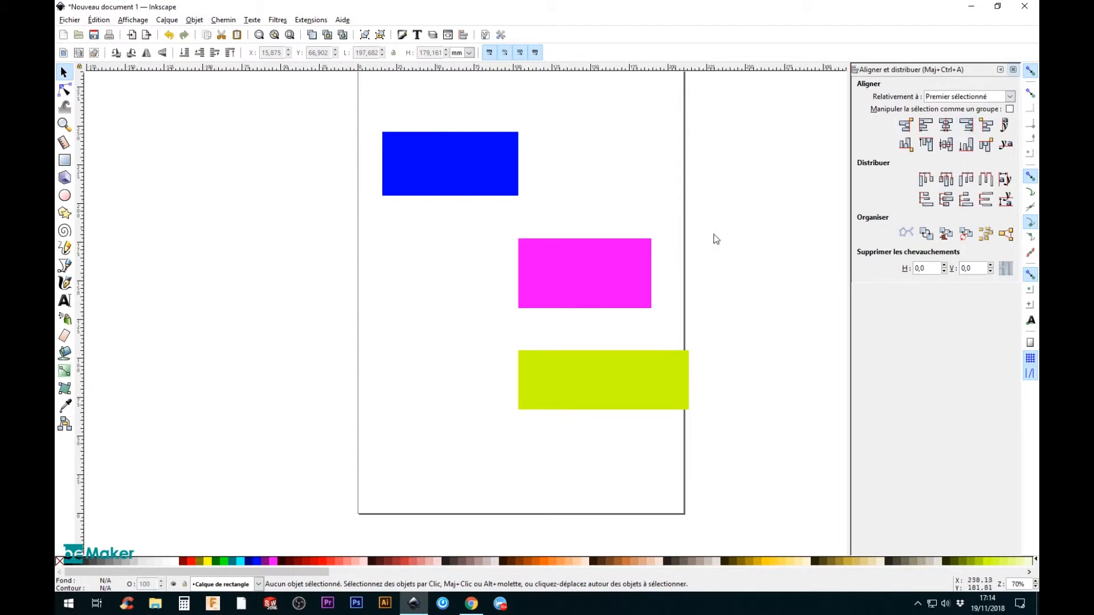
- Select the yellow-green rectangle first, add magenta and blue, and align their left edges to the yellow-green one's right edge
{"action": "left_click", "coordinate": [608, 359]}
{"action": "left_click", "coordinate": [597, 296]}
{"action": "left_click", "coordinate": [586, 359]}
{"action": "left_click", "coordinate": [565, 294], "text": "shift"}
{"action": "left_click", "coordinate": [504, 188], "text": "shift"}
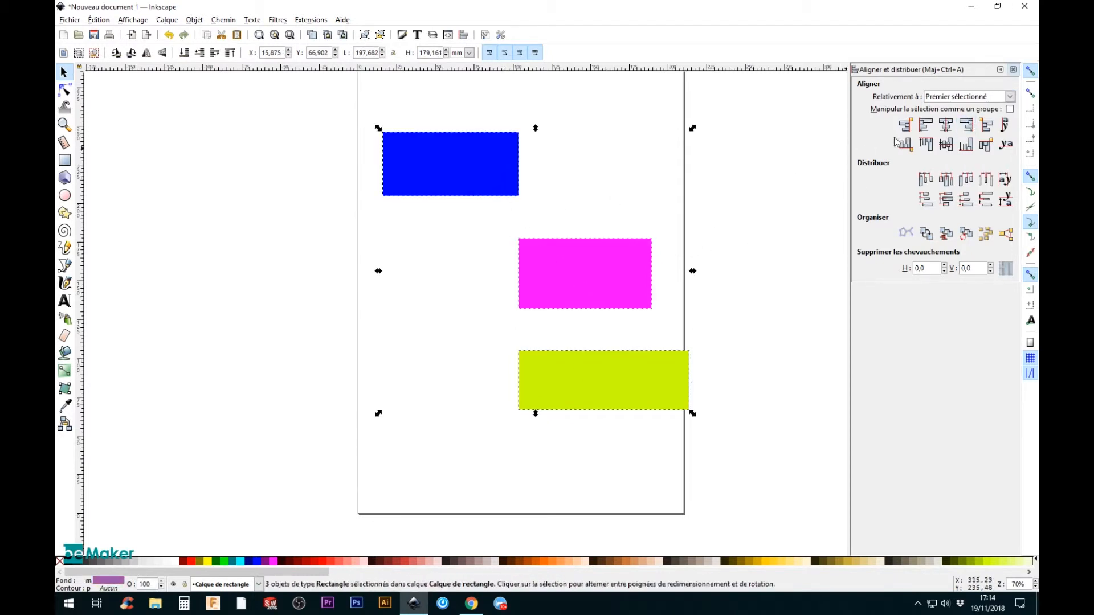
{"action": "left_click", "coordinate": [905, 126]}
{"action": "left_click", "coordinate": [986, 126]}
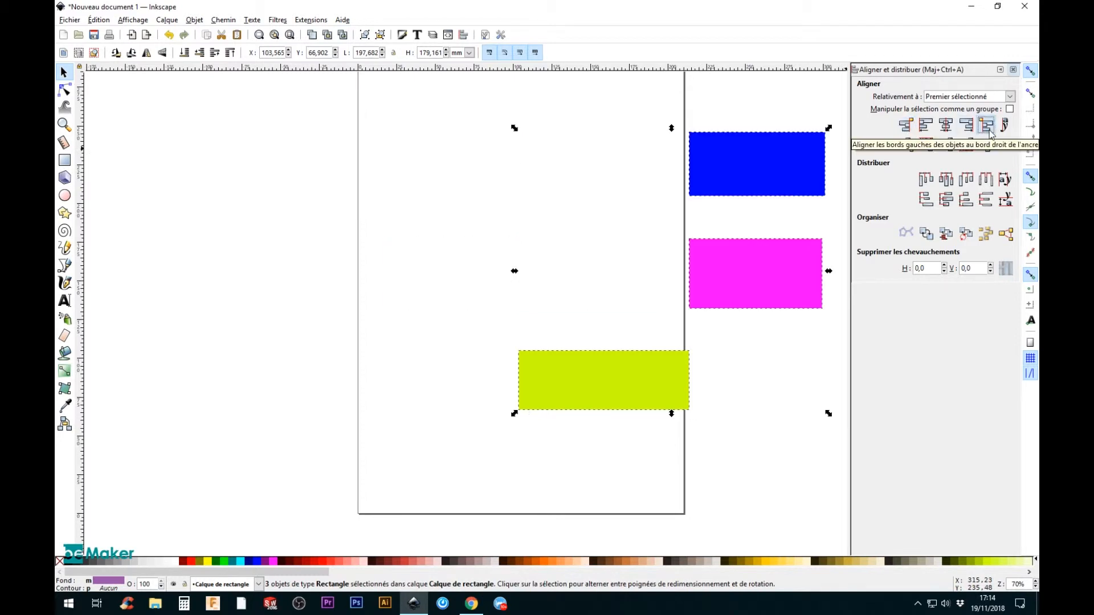
- Align the rectangles by their left edges, then return blue and magenta to the yellow-green anchor's right edge
{"action": "left_click", "coordinate": [924, 127]}
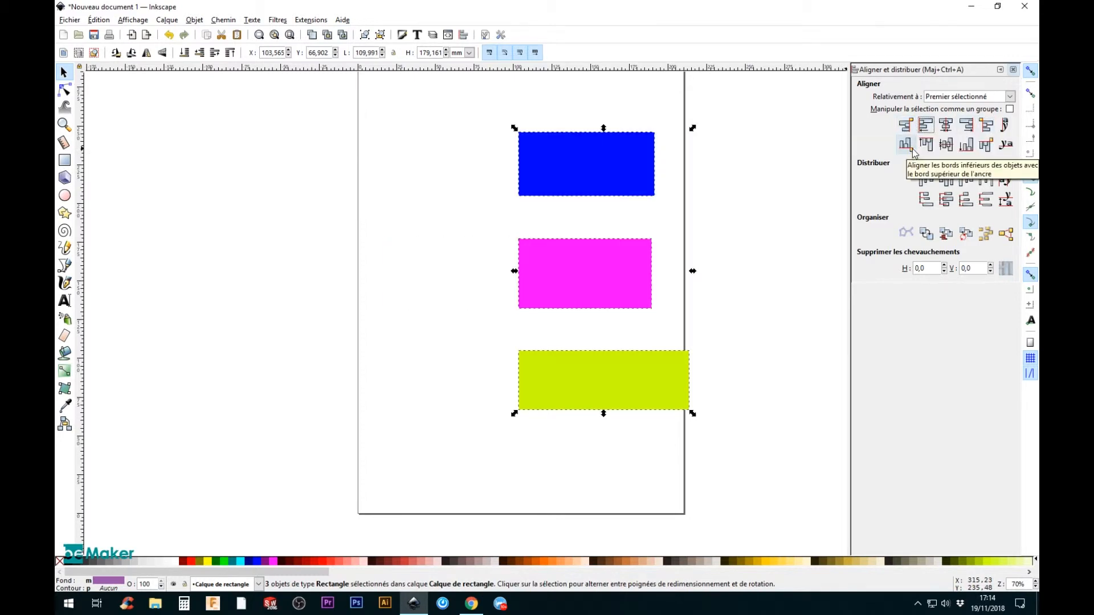
{"action": "left_click", "coordinate": [986, 125]}
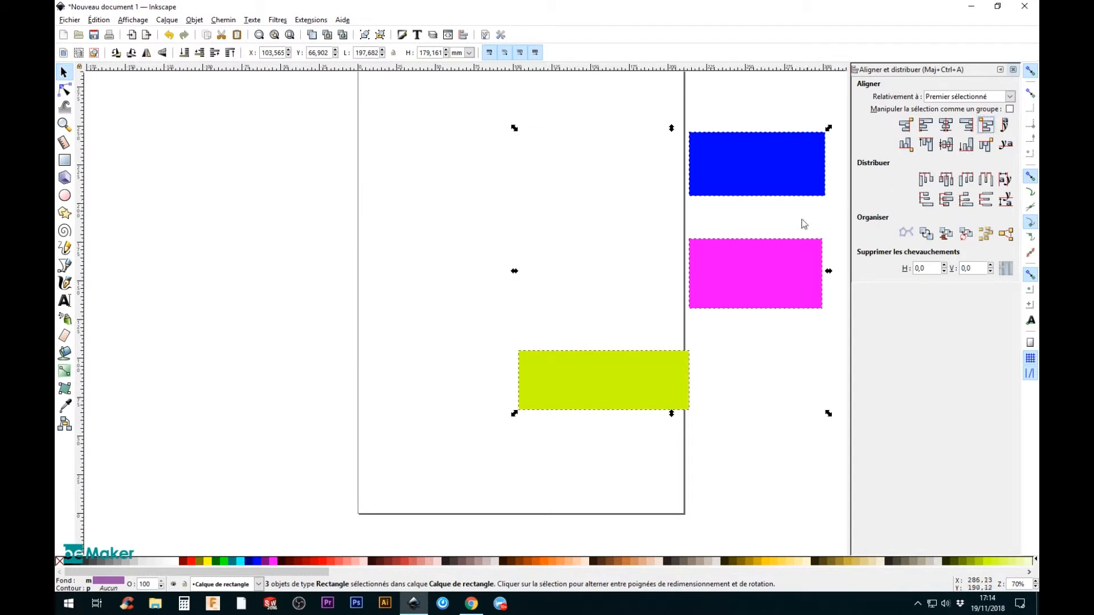
{"action": "left_click", "coordinate": [642, 237]}
- Stagger the magenta and blue rectangles, and align the yellow-green rectangle's bottom edge to the magenta one's top edge
{"action": "left_click_drag", "start_coordinate": [751, 252], "coordinate": [714, 253]}
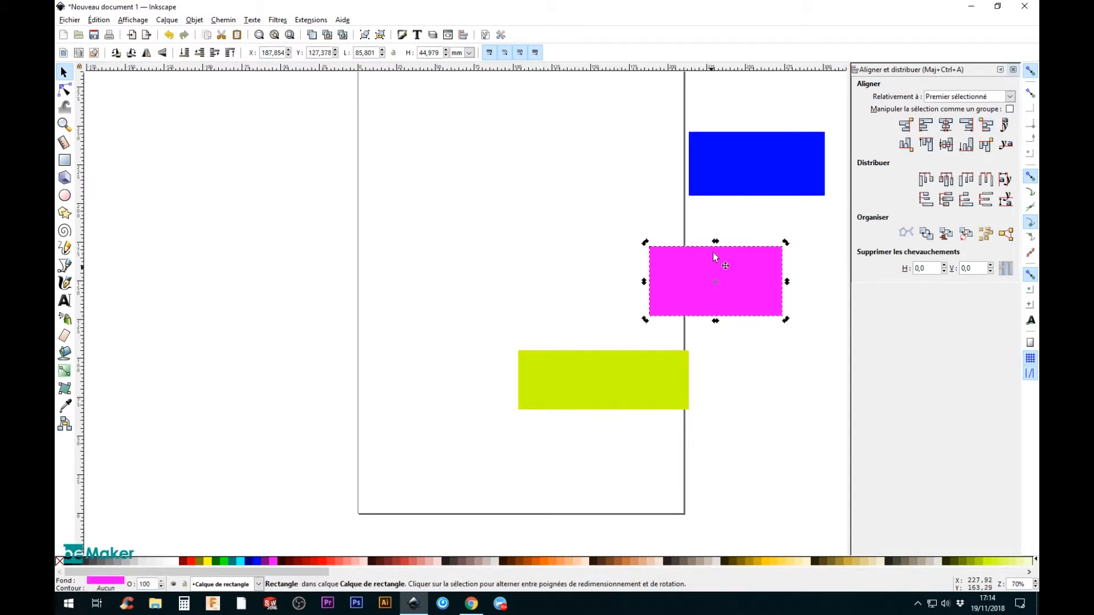
{"action": "left_click_drag", "start_coordinate": [748, 170], "coordinate": [799, 189]}
{"action": "left_click_drag", "start_coordinate": [489, 153], "coordinate": [884, 443]}
{"action": "scroll", "coordinate": [460, 402], "scroll_direction": "left", "scroll_amount": 10}
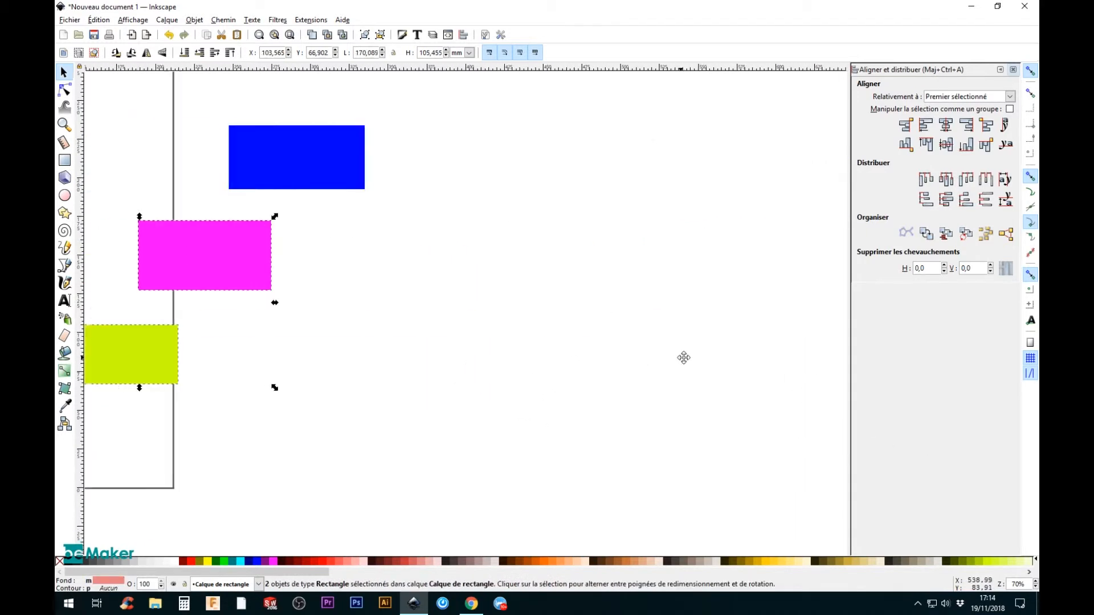
{"action": "left_click", "coordinate": [913, 145]}
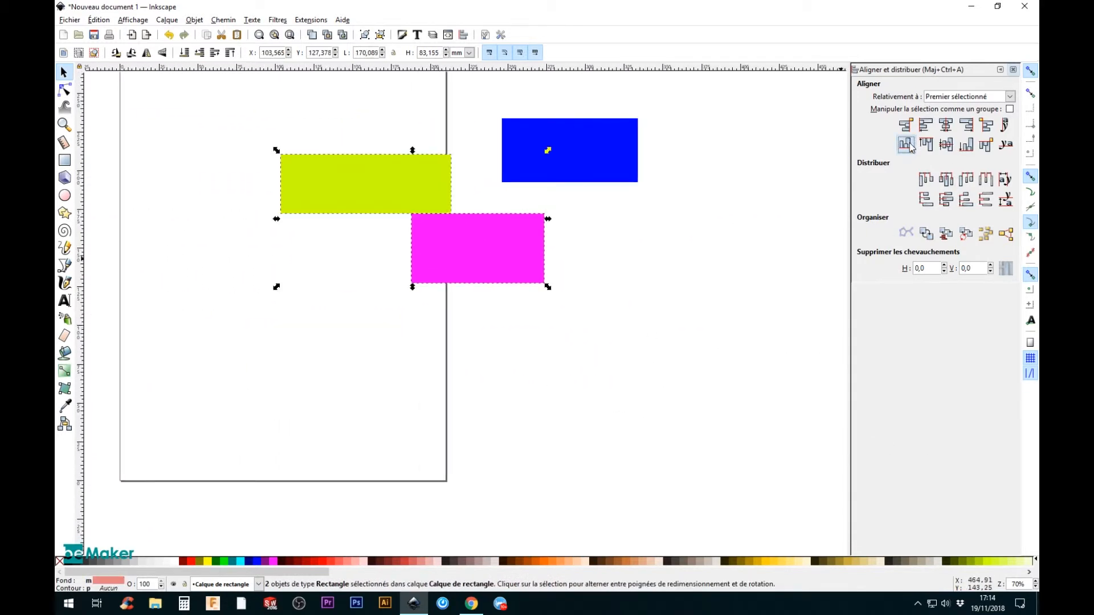
- Add the blue rectangle to the selection and align the bottom edges to the magenta rectangle's top edge
{"action": "left_click", "coordinate": [569, 172], "text": "shift"}
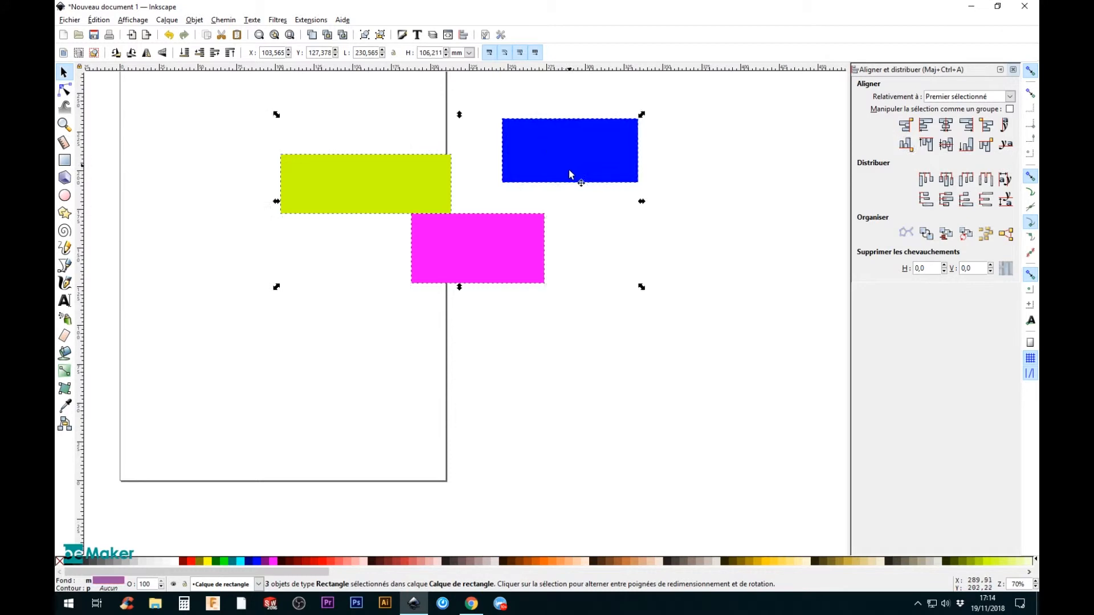
{"action": "left_click", "coordinate": [906, 146]}
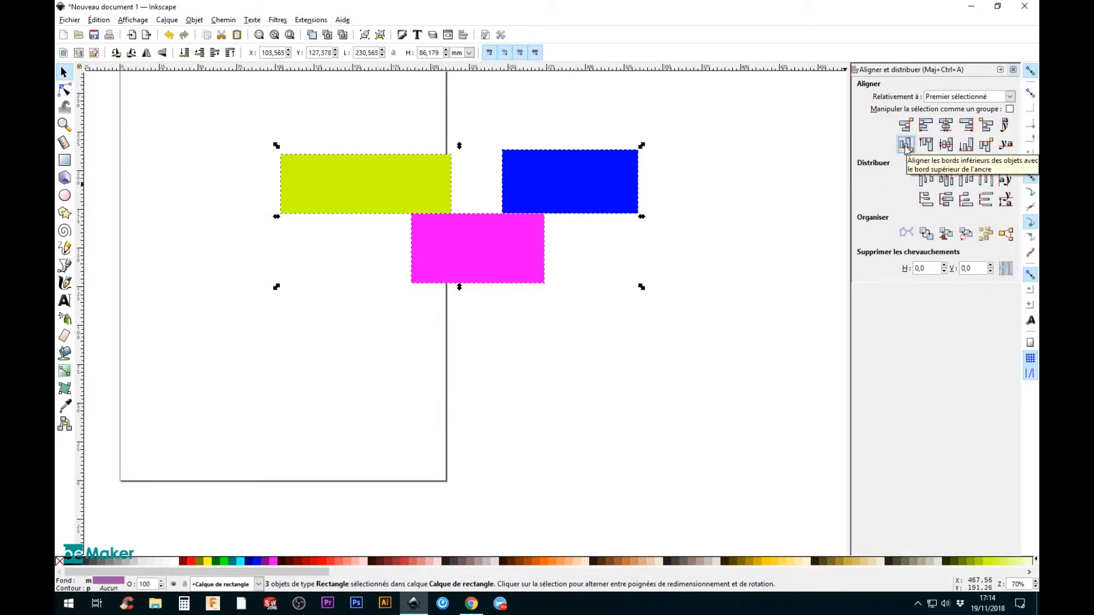
{"action": "left_click", "coordinate": [657, 281]}
- Move the magenta rectangle over to the right of the blue one and align the top edges of all three rectangles
{"action": "left_click", "coordinate": [460, 232]}
{"action": "left_click_drag", "start_coordinate": [493, 239], "coordinate": [648, 244]}
{"action": "left_click_drag", "start_coordinate": [277, 128], "coordinate": [754, 350]}
{"action": "left_click", "coordinate": [926, 144]}
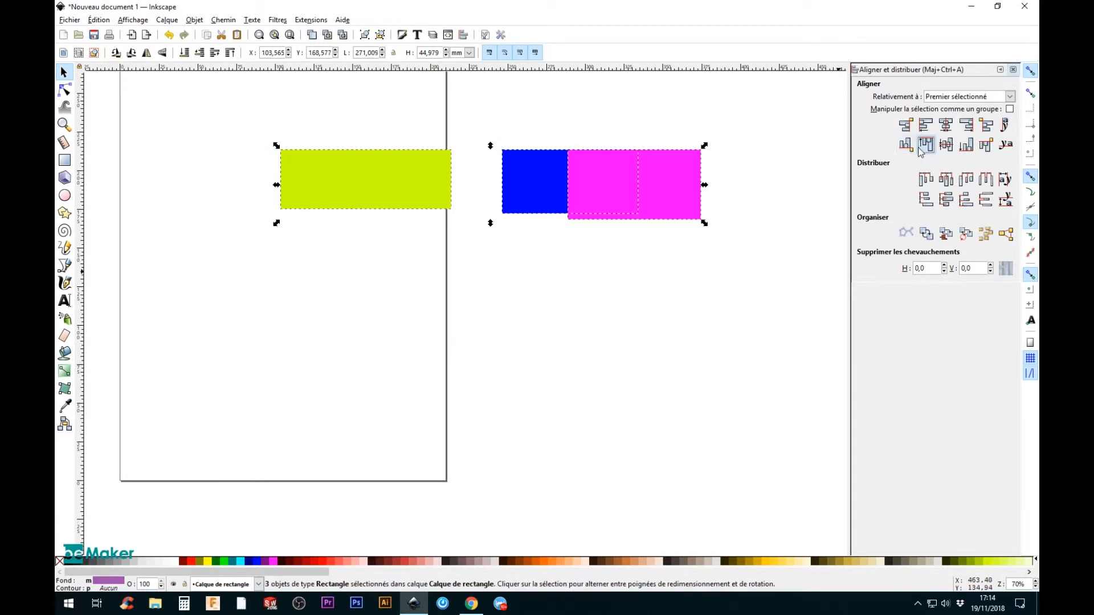
- Try aligning the rectangles against the blue anchor's opposite edges, and finish with all bottom edges level with the anchor's
{"action": "left_click", "coordinate": [966, 145]}
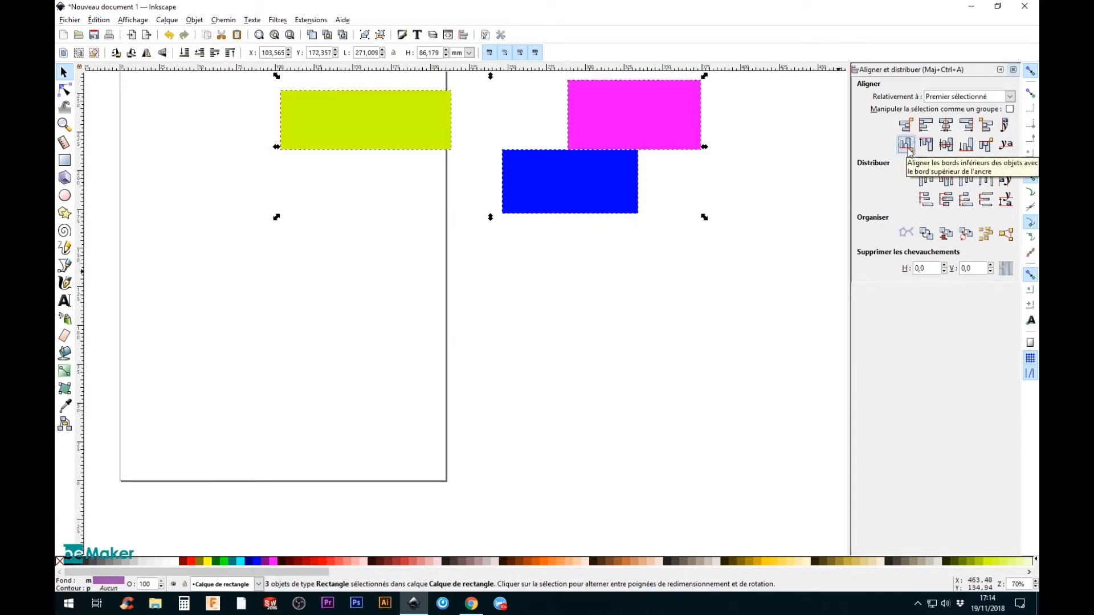
{"action": "left_click", "coordinate": [986, 145]}
{"action": "left_click", "coordinate": [966, 146]}
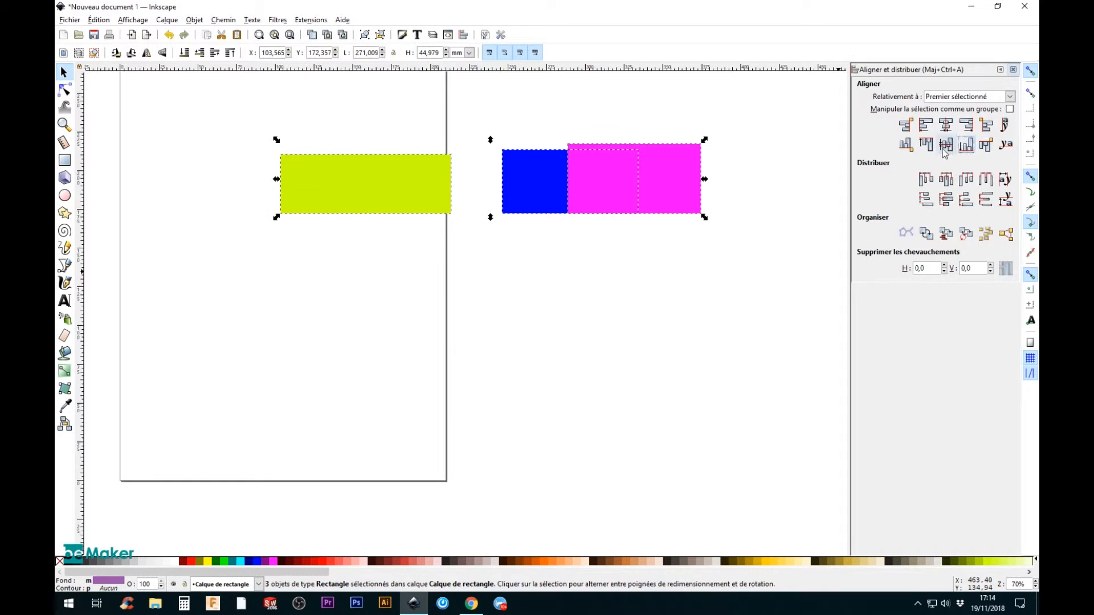
{"action": "left_click", "coordinate": [782, 215]}
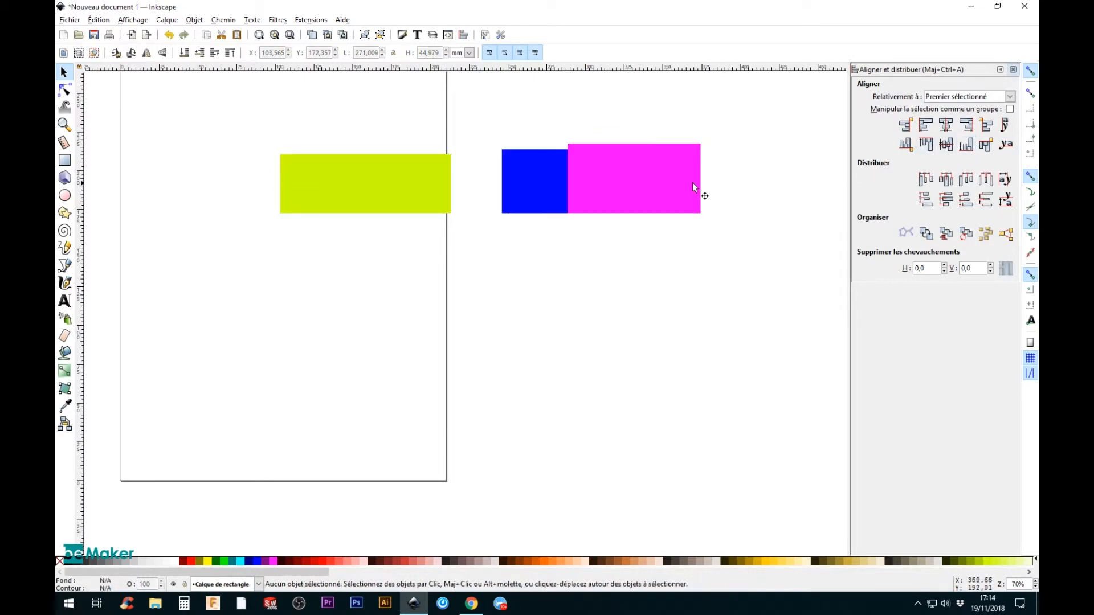
- Spread the rectangles apart in a row, with yellow-green on the page, blue in the middle and magenta farthest right
{"action": "left_click_drag", "start_coordinate": [693, 186], "coordinate": [781, 250]}
{"action": "left_click_drag", "start_coordinate": [627, 207], "coordinate": [574, 270]}
{"action": "left_click_drag", "start_coordinate": [404, 185], "coordinate": [304, 253]}
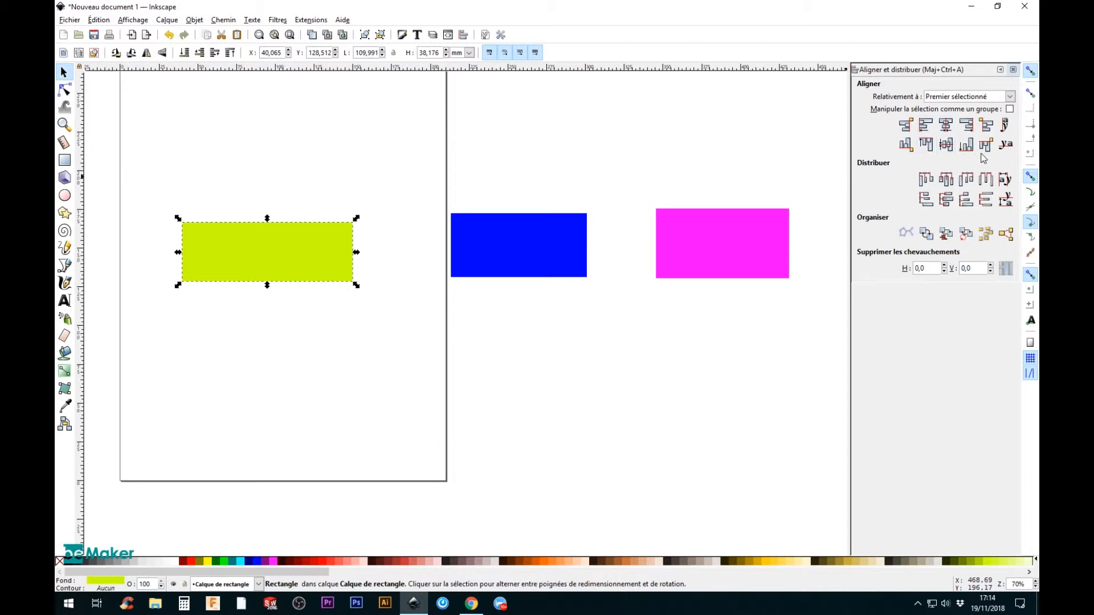
{"action": "left_click", "coordinate": [686, 286]}
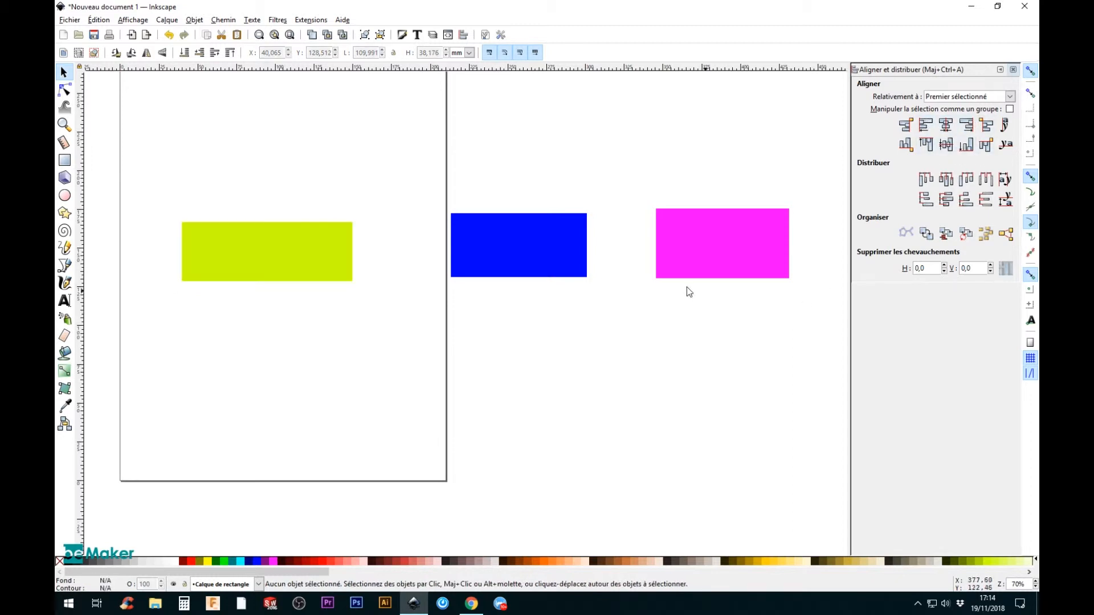
- Stack the rectangles with blue above and magenta below yellow-green, and centre all three on a common vertical axis
{"action": "left_click_drag", "start_coordinate": [513, 251], "coordinate": [462, 140]}
{"action": "left_click_drag", "start_coordinate": [723, 220], "coordinate": [434, 364]}
{"action": "left_click_drag", "start_coordinate": [334, 251], "coordinate": [474, 250]}
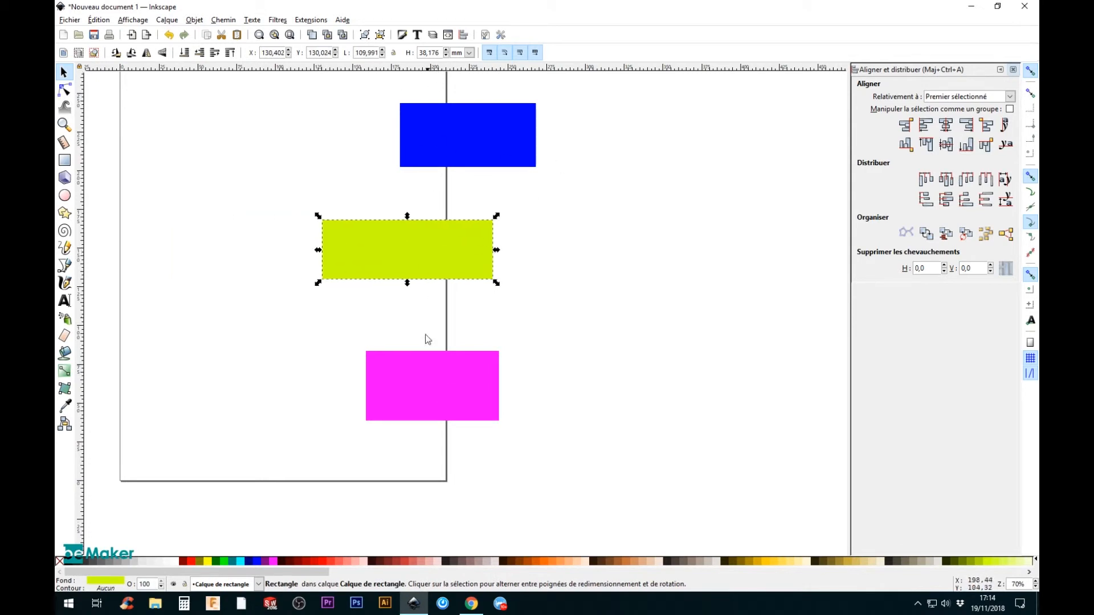
{"action": "left_click_drag", "start_coordinate": [277, 98], "coordinate": [690, 476]}
{"action": "left_click", "coordinate": [946, 124]}
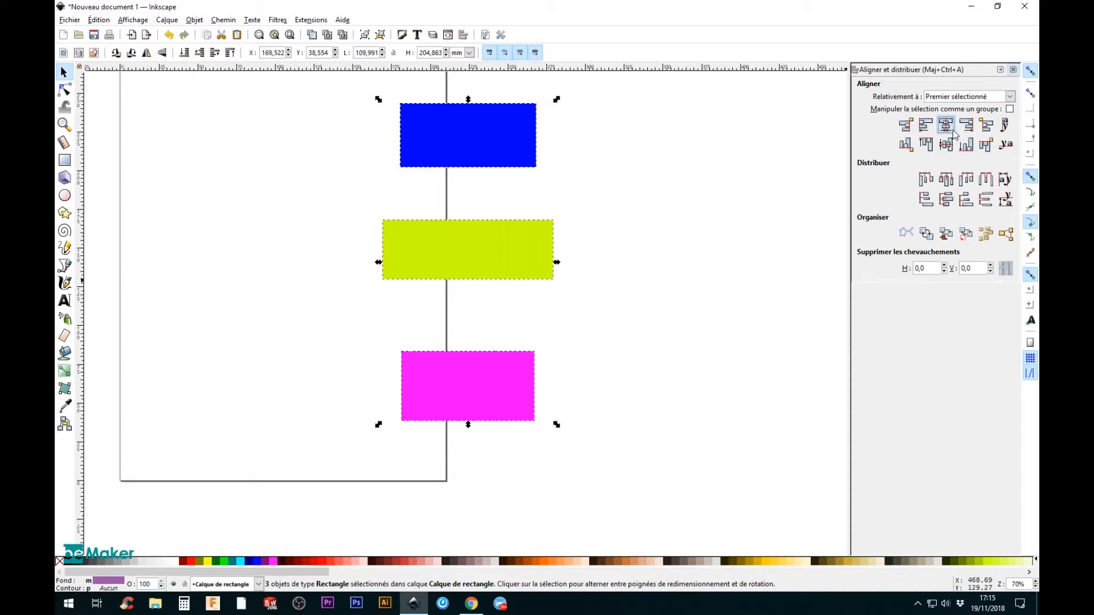
- Move blue to the left and magenta to the right of yellow-green, and centre all three on a common horizontal axis
{"action": "left_click_drag", "start_coordinate": [495, 153], "coordinate": [466, 166]}
{"action": "left_click", "coordinate": [562, 246]}
{"action": "left_click_drag", "start_coordinate": [393, 166], "coordinate": [246, 256]}
{"action": "left_click_drag", "start_coordinate": [458, 392], "coordinate": [594, 230]}
{"action": "left_click_drag", "start_coordinate": [766, 338], "coordinate": [158, 131]}
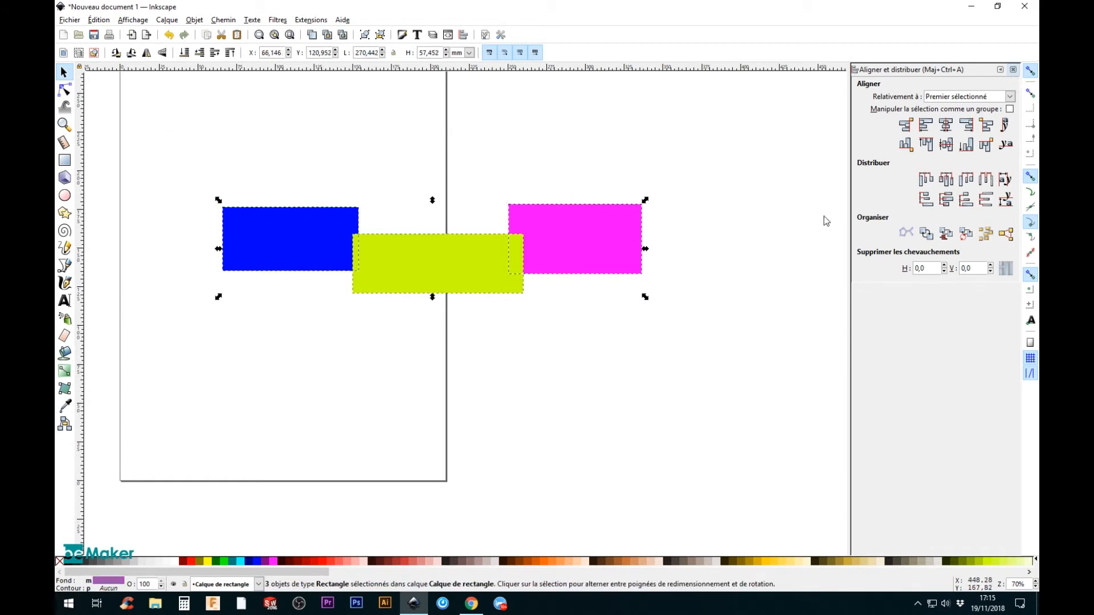
{"action": "left_click", "coordinate": [948, 144]}
{"action": "left_click", "coordinate": [574, 386]}
- Rearrange the rectangles in a vertical stack on the page, with yellow-green on top, blue in the middle and magenta at the bottom
{"action": "left_click_drag", "start_coordinate": [448, 237], "coordinate": [451, 175]}
{"action": "left_click_drag", "start_coordinate": [540, 248], "coordinate": [451, 282]}
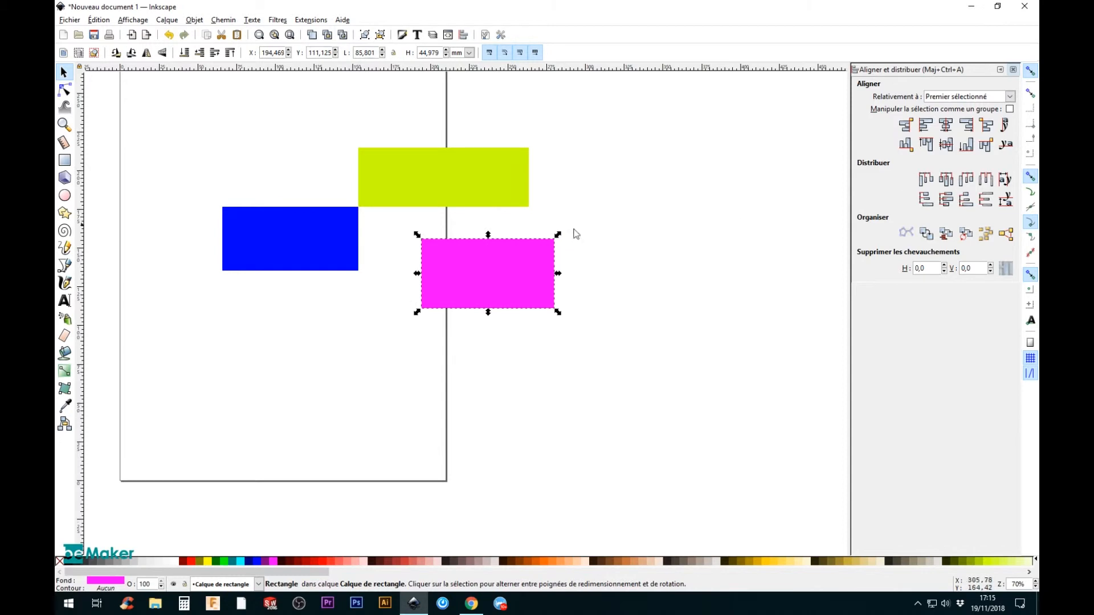
{"action": "left_click_drag", "start_coordinate": [519, 271], "coordinate": [499, 338]}
{"action": "left_click_drag", "start_coordinate": [498, 173], "coordinate": [420, 138]}
{"action": "left_click_drag", "start_coordinate": [325, 231], "coordinate": [391, 231]}
{"action": "left_click_drag", "start_coordinate": [424, 330], "coordinate": [306, 331]}
{"action": "left_click_drag", "start_coordinate": [510, 372], "coordinate": [208, 109]}
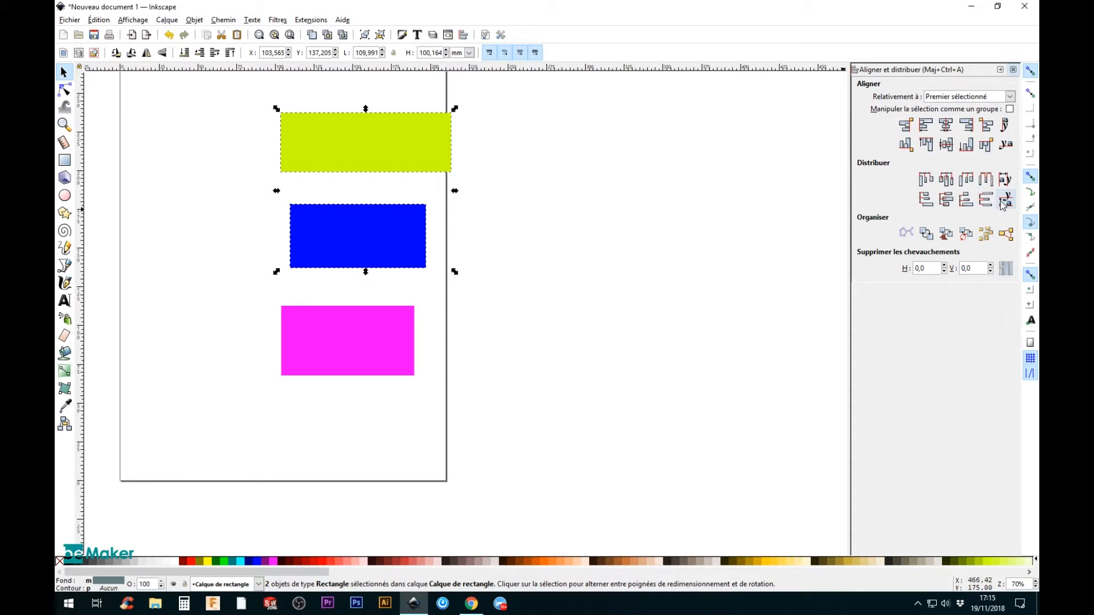
{"action": "left_click", "coordinate": [740, 264]}
{"action": "left_click_drag", "start_coordinate": [572, 412], "coordinate": [168, 118]}
{"action": "left_click", "coordinate": [556, 237]}
- Stretch the magenta rectangle to about 90 mm tall and flatten the blue one to about 17 mm tall, midway in the stack
{"action": "left_click", "coordinate": [382, 363]}
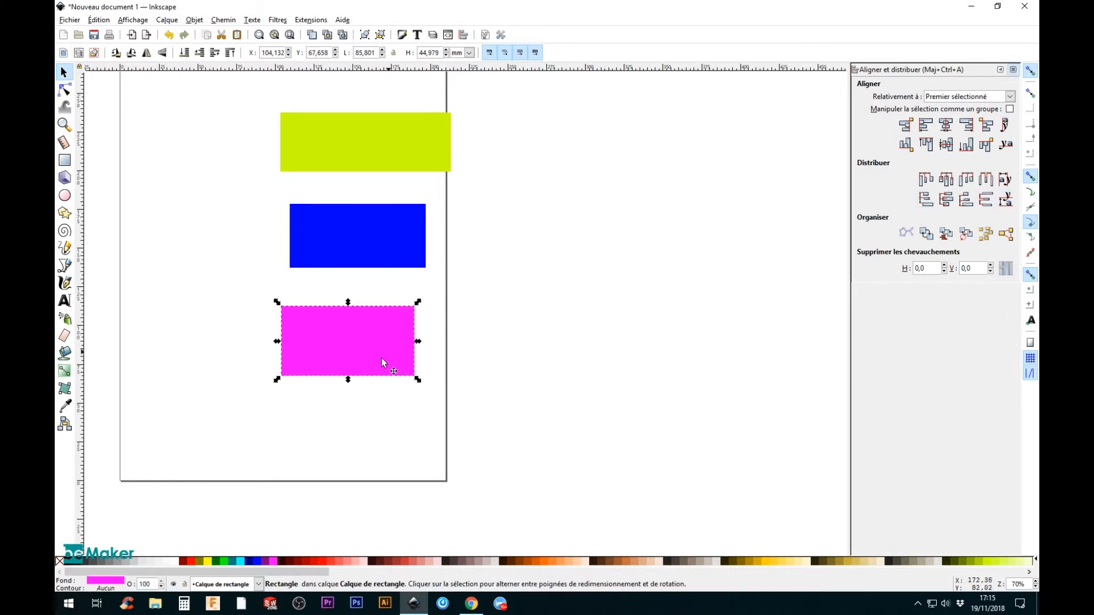
{"action": "left_click_drag", "start_coordinate": [348, 380], "coordinate": [347, 450]}
{"action": "left_click", "coordinate": [350, 262]}
{"action": "left_click_drag", "start_coordinate": [354, 200], "coordinate": [374, 232]}
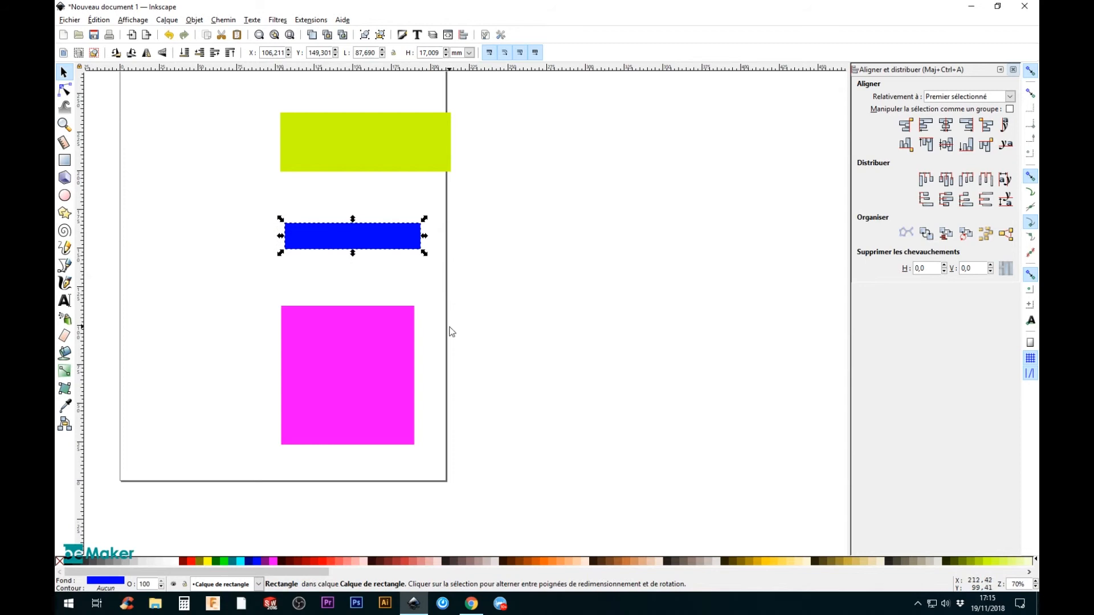
- Select all three rectangles and distribute them with equal vertical gaps
{"action": "left_click_drag", "start_coordinate": [519, 464], "coordinate": [173, 97]}
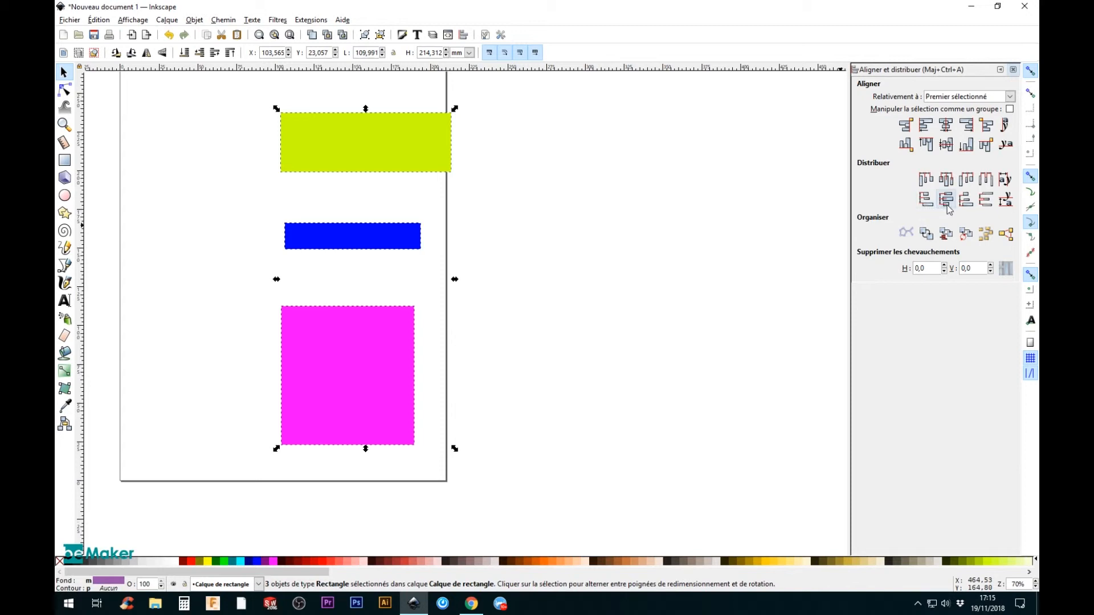
{"action": "left_click", "coordinate": [991, 207]}
{"action": "left_click", "coordinate": [444, 264]}
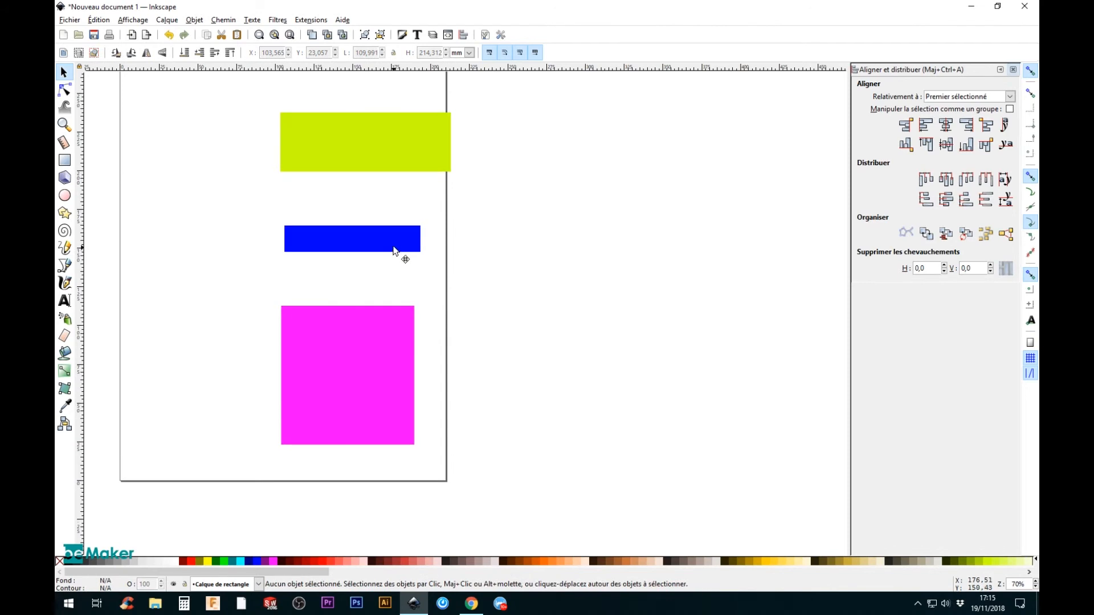
- Move the blue rectangle up close to the yellow-green one and equalise the vertical gaps between all three again
{"action": "left_click_drag", "start_coordinate": [398, 251], "coordinate": [397, 214]}
{"action": "left_click_drag", "start_coordinate": [498, 515], "coordinate": [206, 99]}
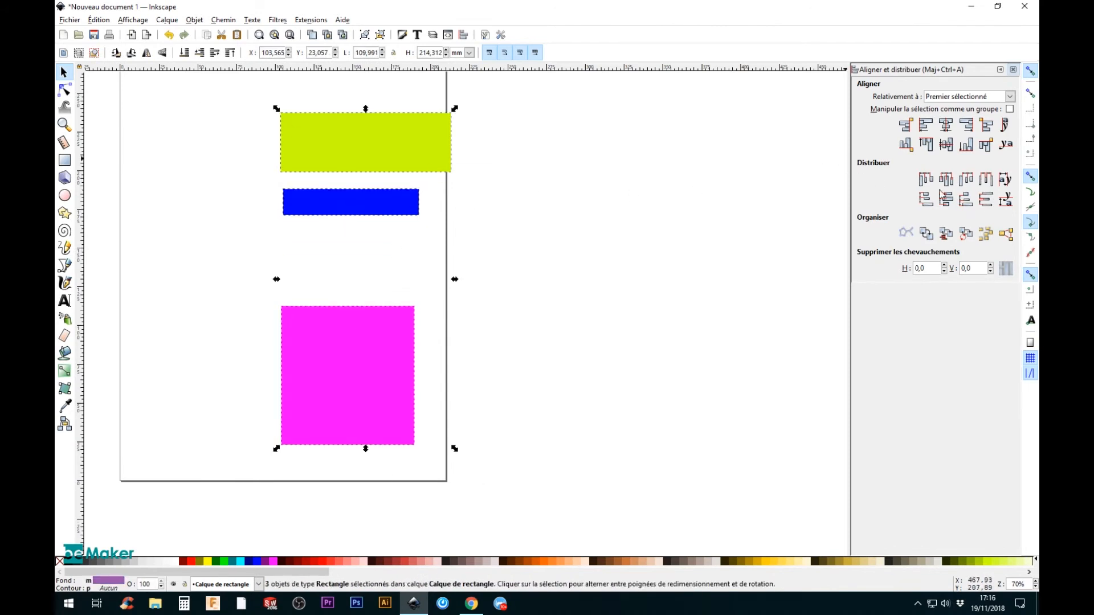
{"action": "left_click", "coordinate": [984, 207]}
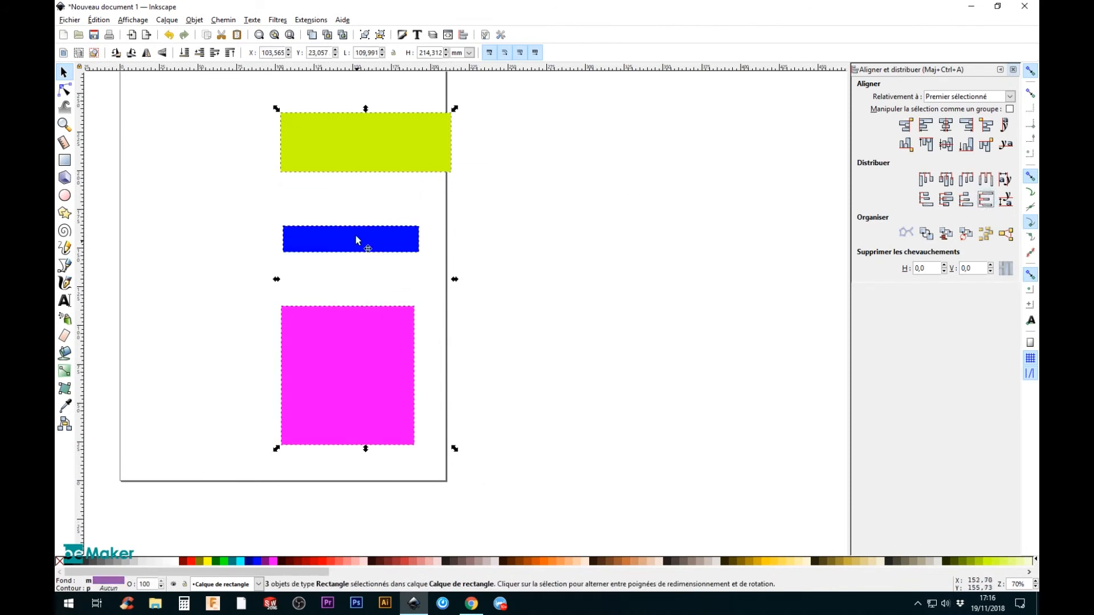
{"action": "left_click", "coordinate": [572, 253]}
- Move the blue and magenta rectangles up, and distribute the three rectangles' bottom edges at equal vertical distances
{"action": "left_click_drag", "start_coordinate": [380, 233], "coordinate": [378, 193]}
{"action": "left_click_drag", "start_coordinate": [354, 324], "coordinate": [354, 292]}
{"action": "left_click_drag", "start_coordinate": [407, 378], "coordinate": [414, 357]}
{"action": "left_click_drag", "start_coordinate": [555, 422], "coordinate": [221, 94]}
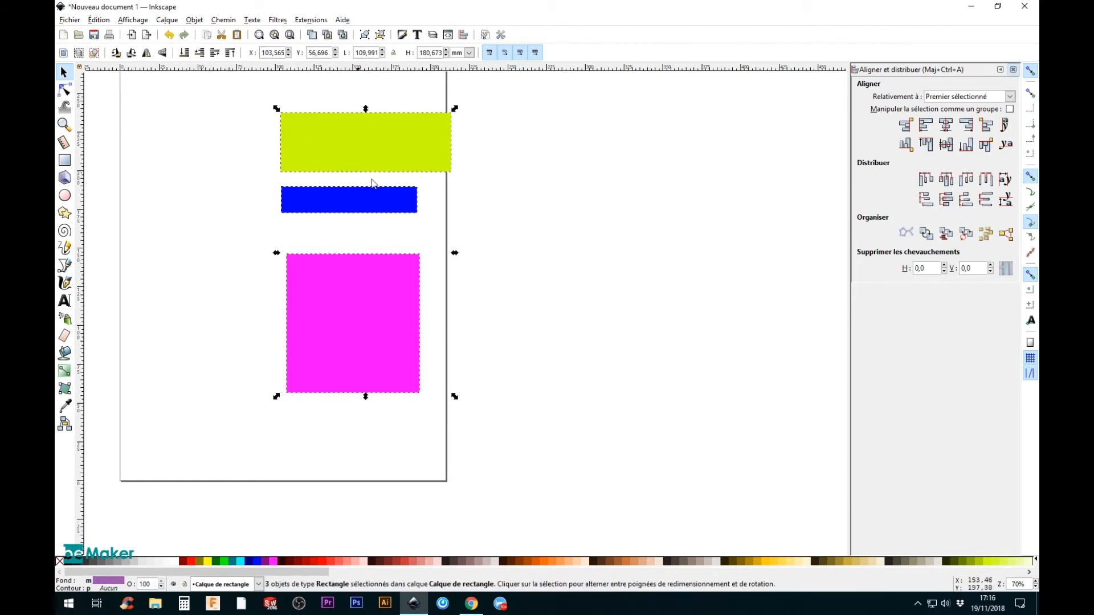
{"action": "left_click", "coordinate": [967, 203]}
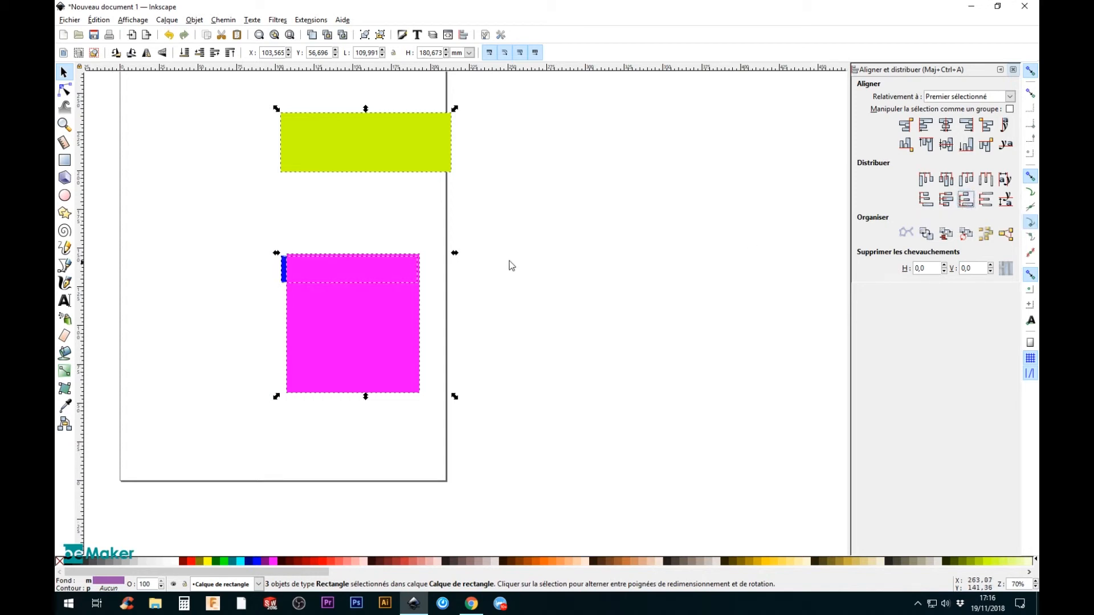
{"action": "left_click", "coordinate": [272, 291]}
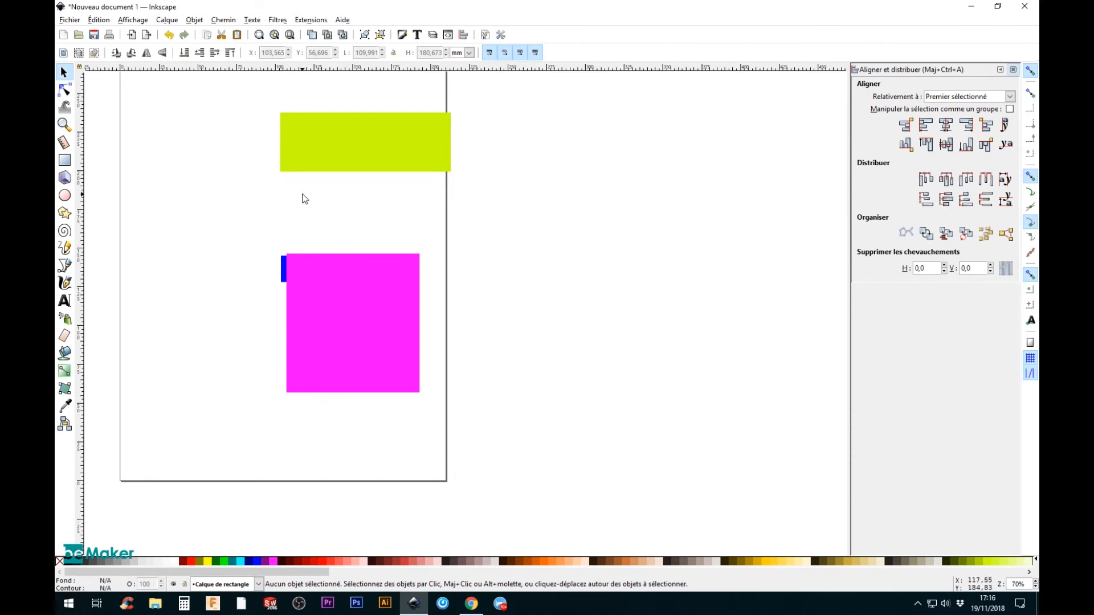
- Reposition the magenta and blue rectangles below the yellow-green one, and distribute the three centres evenly along the vertical
{"action": "left_click", "coordinate": [289, 281]}
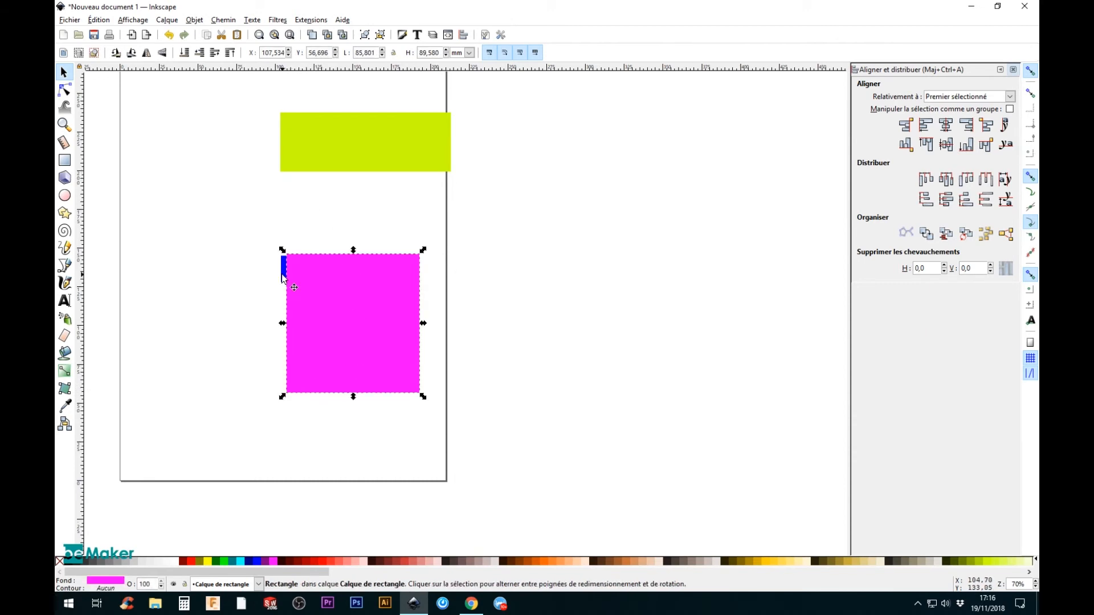
{"action": "left_click_drag", "start_coordinate": [289, 281], "coordinate": [338, 246]}
{"action": "left_click_drag", "start_coordinate": [616, 477], "coordinate": [138, 100]}
{"action": "left_click", "coordinate": [946, 199]}
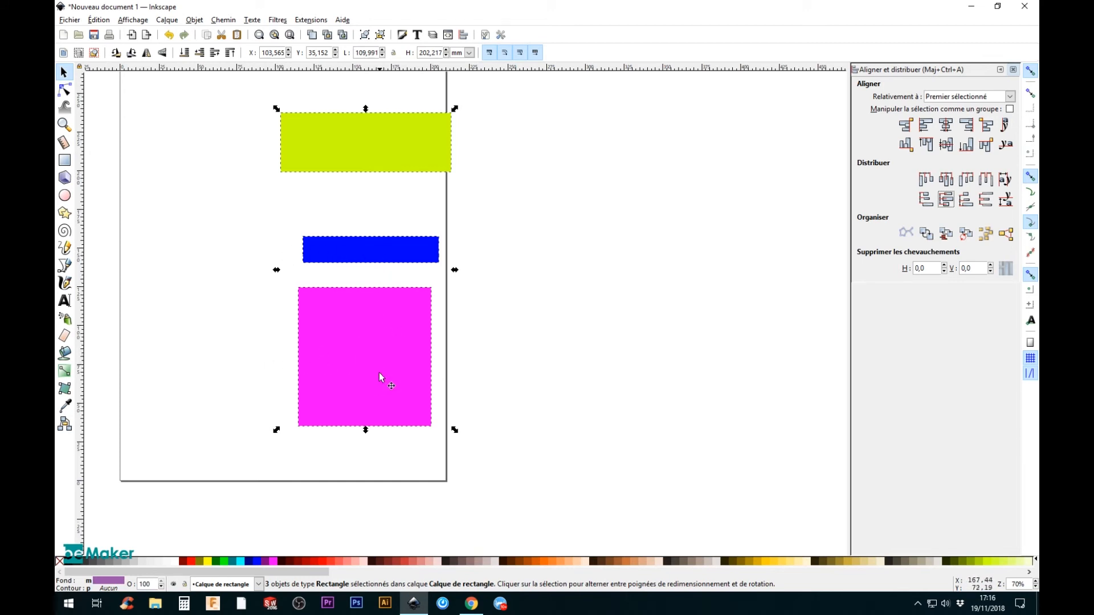
{"action": "left_click", "coordinate": [549, 325]}
- Stagger the three rectangles diagonally down the page, with blue below yellow-green and magenta lowest and farthest right
{"action": "left_click_drag", "start_coordinate": [404, 261], "coordinate": [377, 212]}
{"action": "left_click_drag", "start_coordinate": [384, 305], "coordinate": [382, 241]}
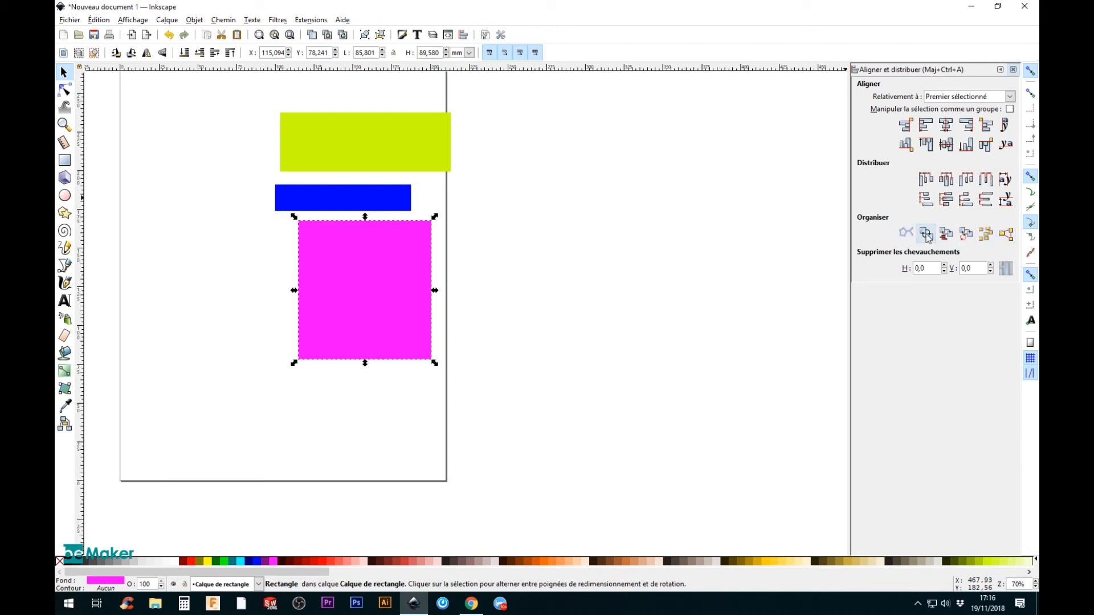
{"action": "left_click_drag", "start_coordinate": [361, 233], "coordinate": [443, 272]}
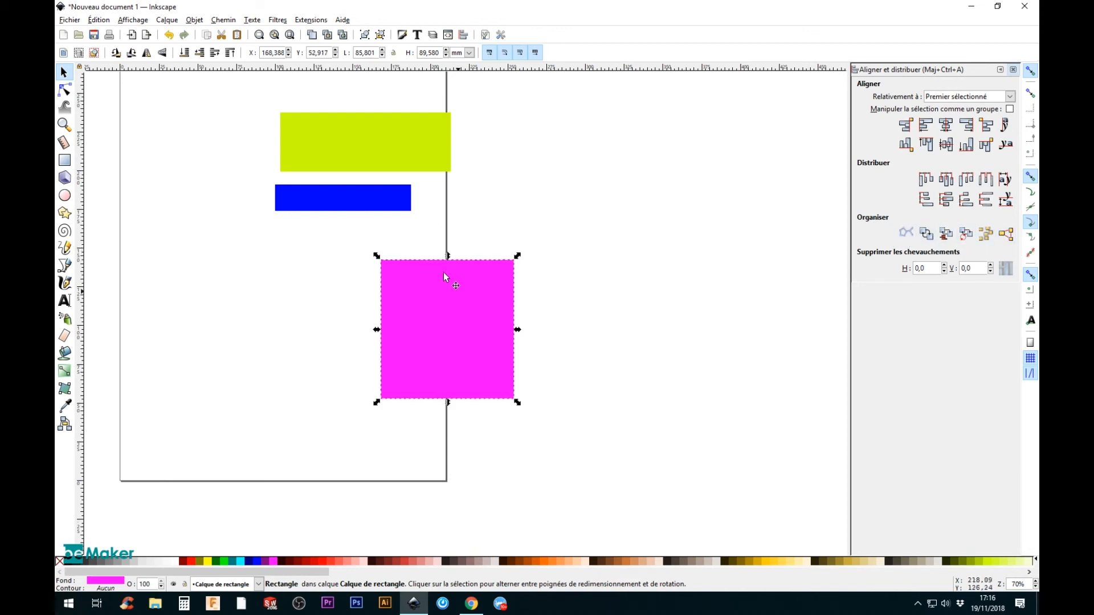
{"action": "left_click_drag", "start_coordinate": [371, 203], "coordinate": [422, 222]}
{"action": "left_click_drag", "start_coordinate": [412, 169], "coordinate": [428, 182]}
{"action": "left_click", "coordinate": [665, 289]}
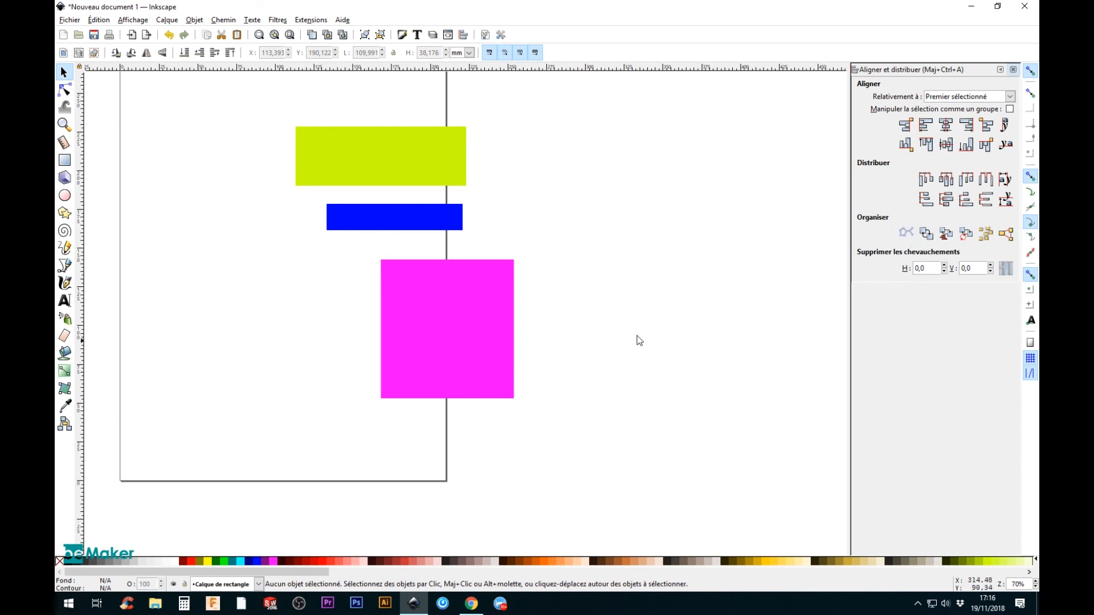
- Shift the magenta rectangle back left and slightly up, and nudge the blue and yellow-green rectangles to the right
{"action": "left_click_drag", "start_coordinate": [501, 322], "coordinate": [462, 314]}
{"action": "left_click_drag", "start_coordinate": [452, 227], "coordinate": [478, 228]}
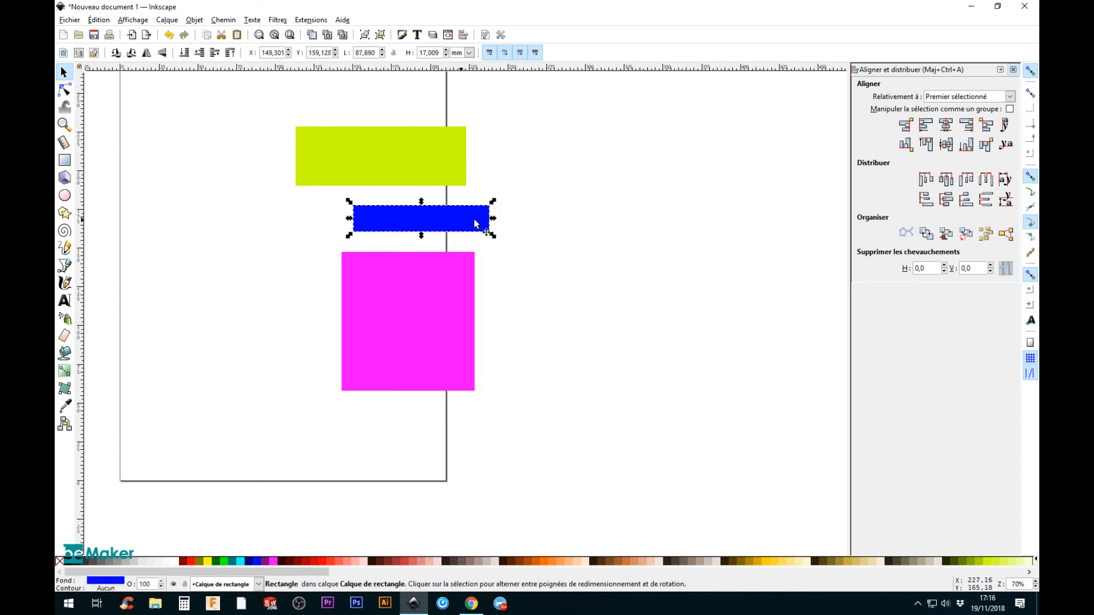
{"action": "left_click_drag", "start_coordinate": [443, 172], "coordinate": [459, 173]}
{"action": "left_click", "coordinate": [575, 266]}
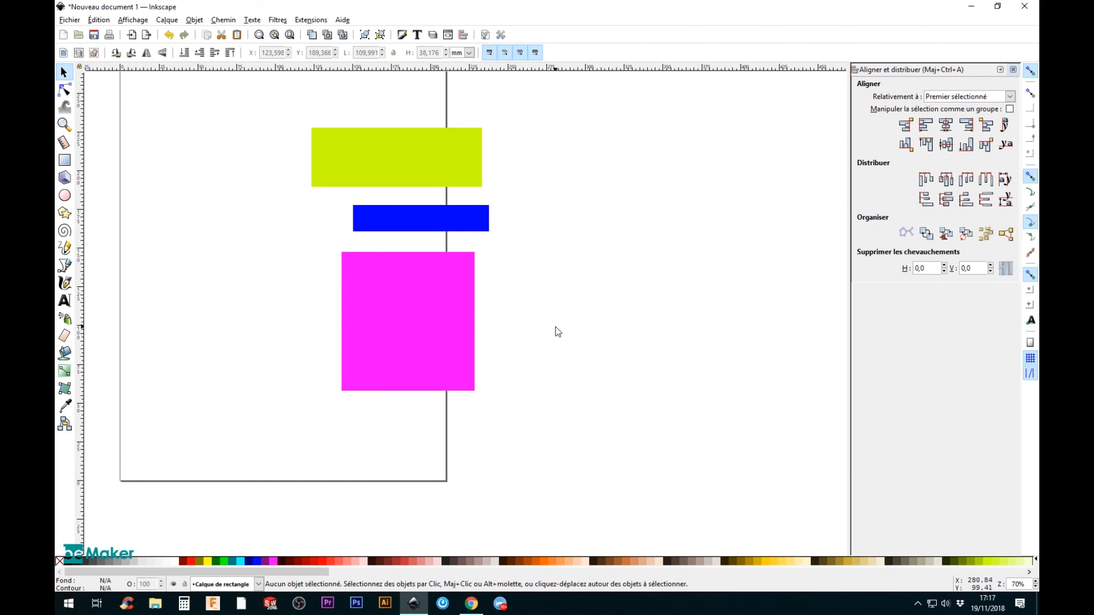